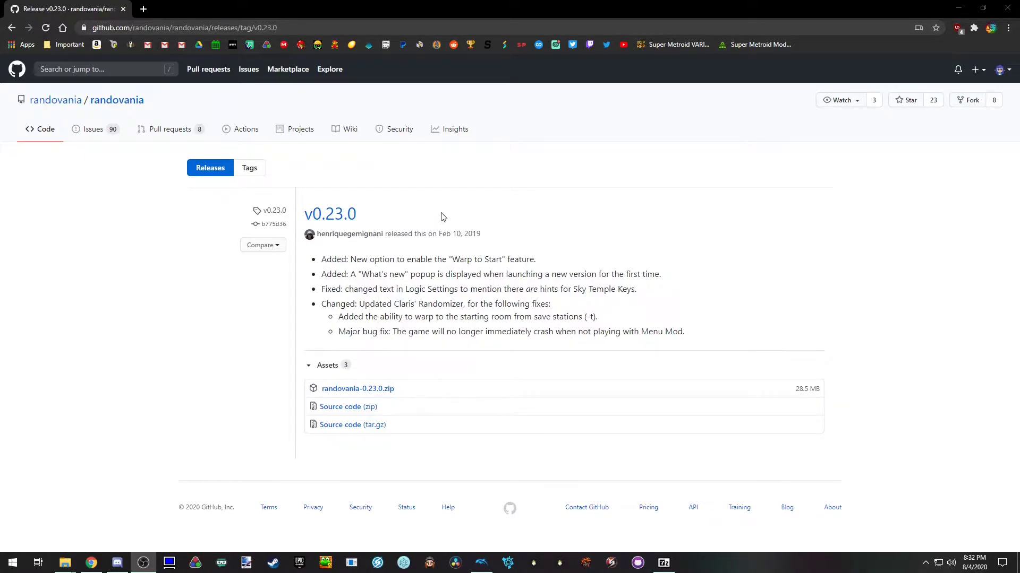
{"action": "key", "text": "alt+Tab"}
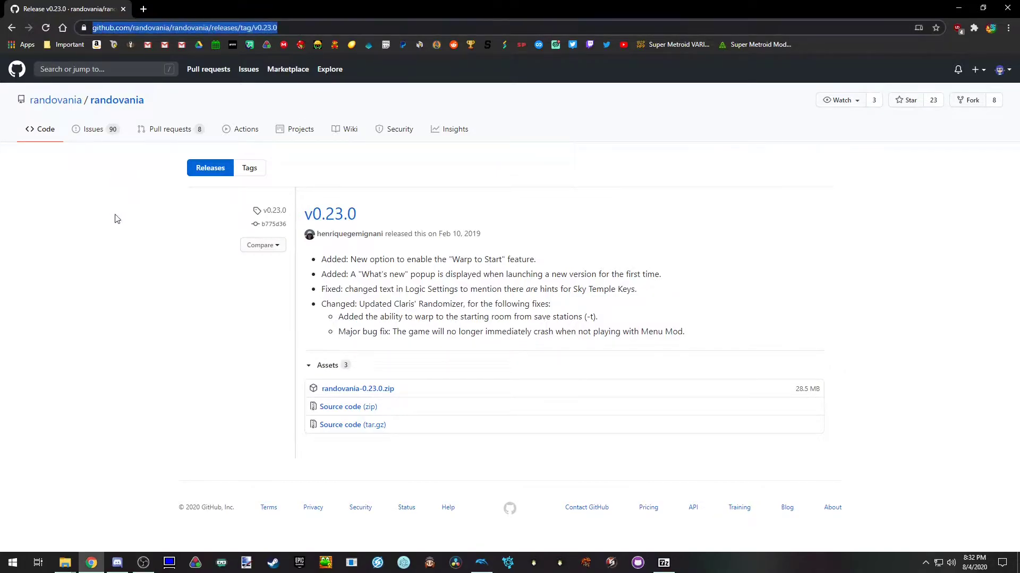
{"action": "left_click", "coordinate": [156, 386]}
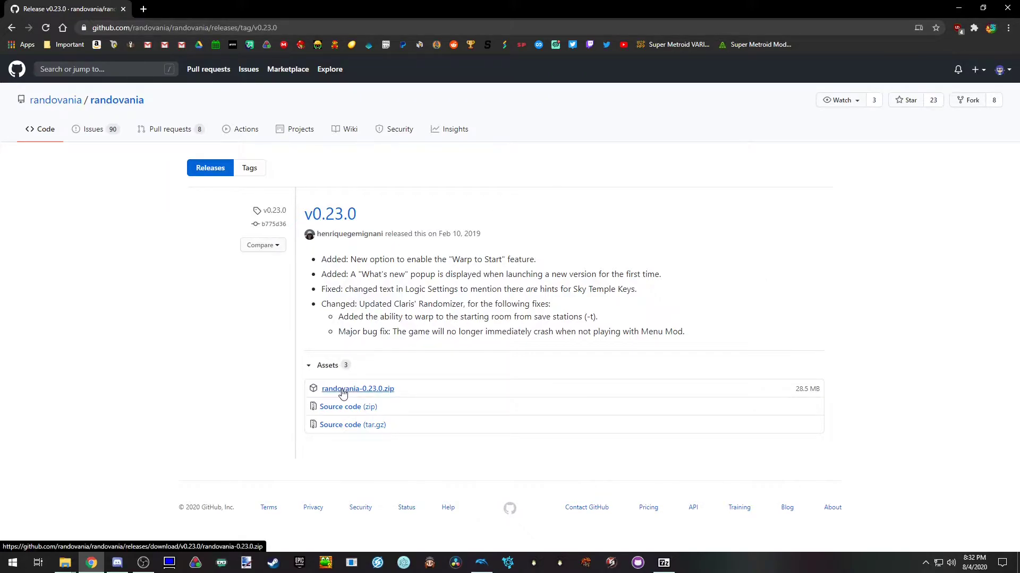
{"action": "left_click", "coordinate": [390, 393]}
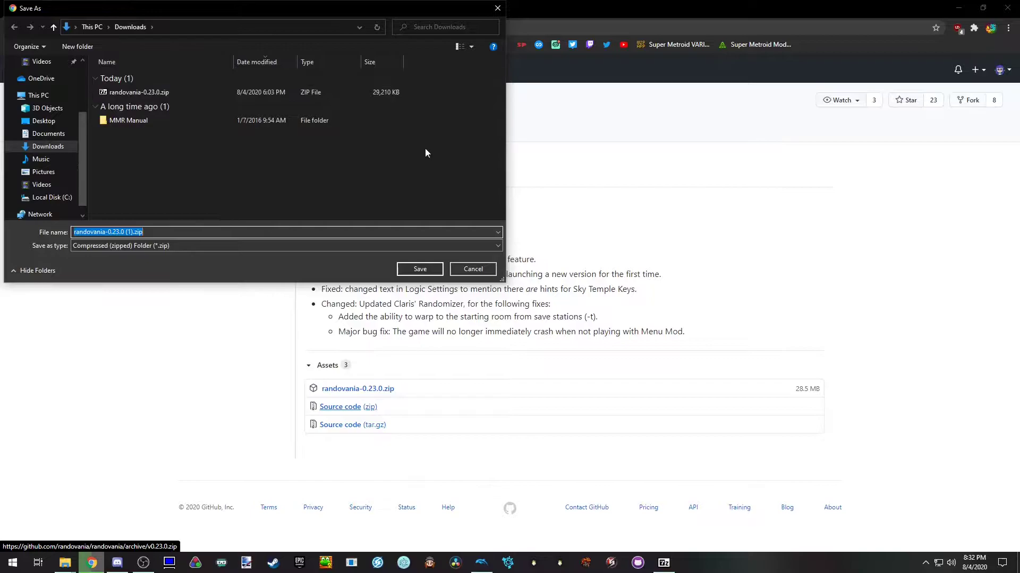
{"action": "left_click", "coordinate": [478, 270]}
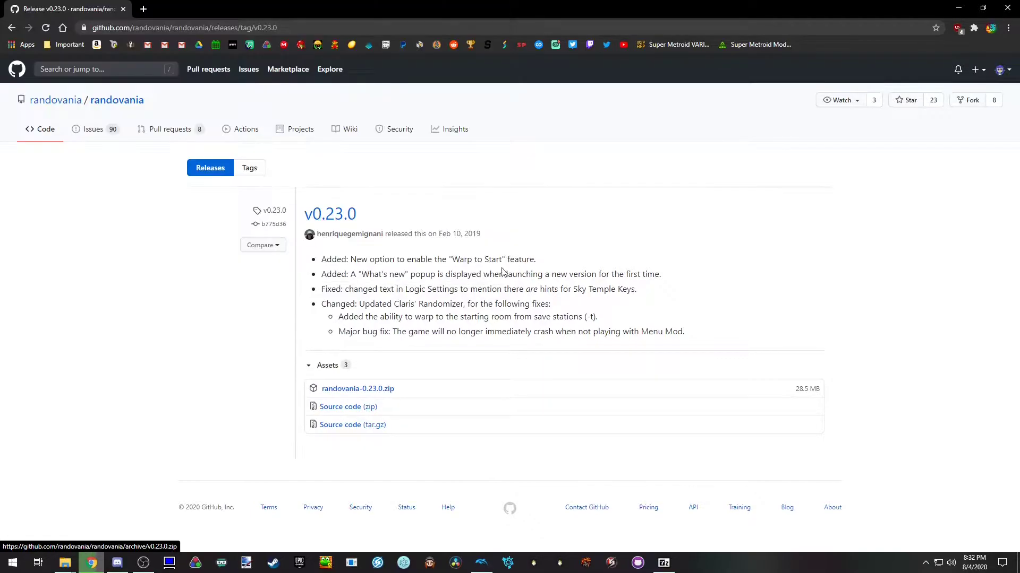
Step: Switch to the open randovania-0.23.0.zip archive in 7-Zip and extract its randovania-0.23.0 folder into the Room Randomizer Tutorial folder
{"action": "left_click", "coordinate": [664, 565]}
{"action": "left_click", "coordinate": [377, 211]}
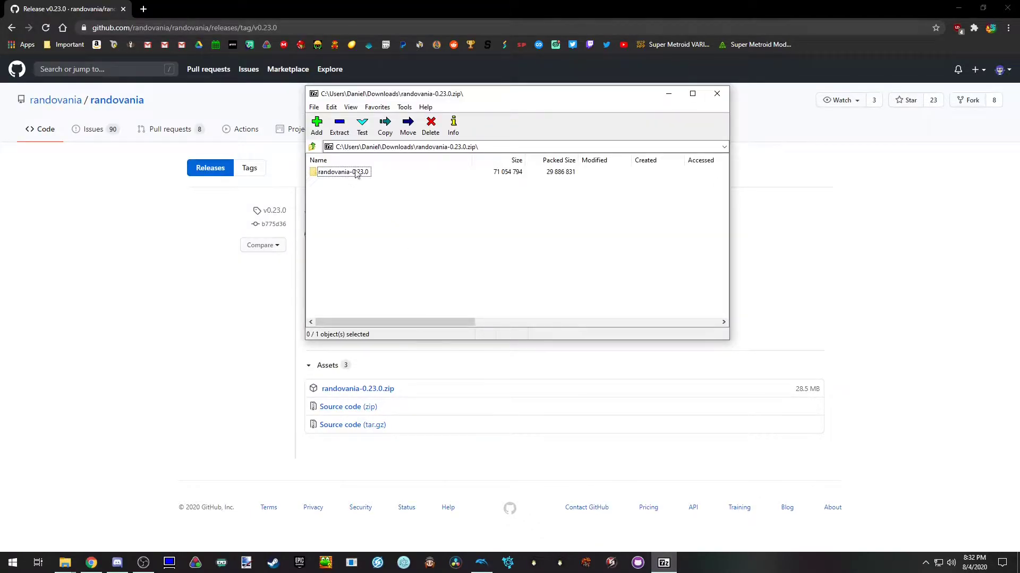
{"action": "left_click", "coordinate": [358, 175]}
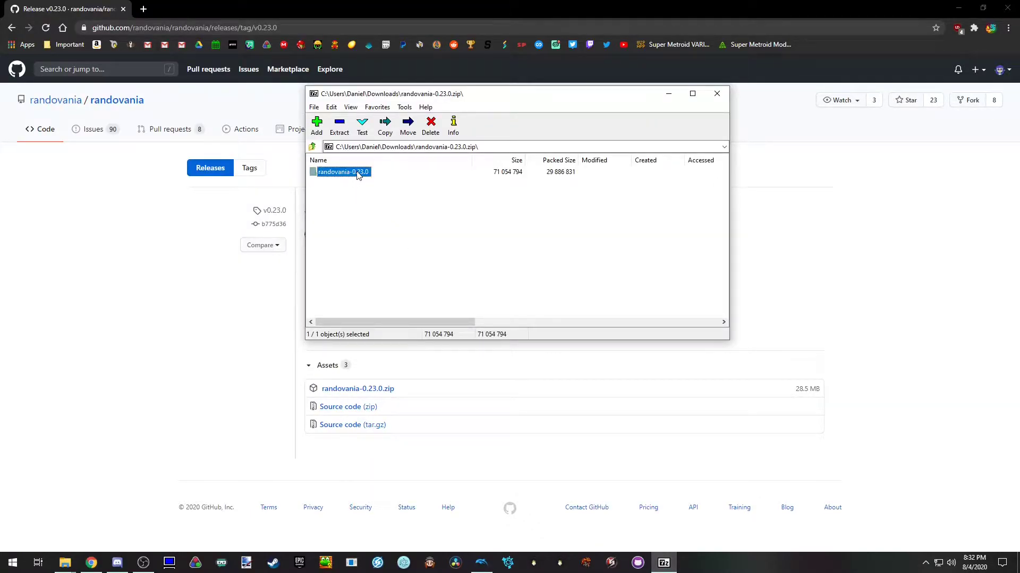
{"action": "left_click", "coordinate": [342, 126]}
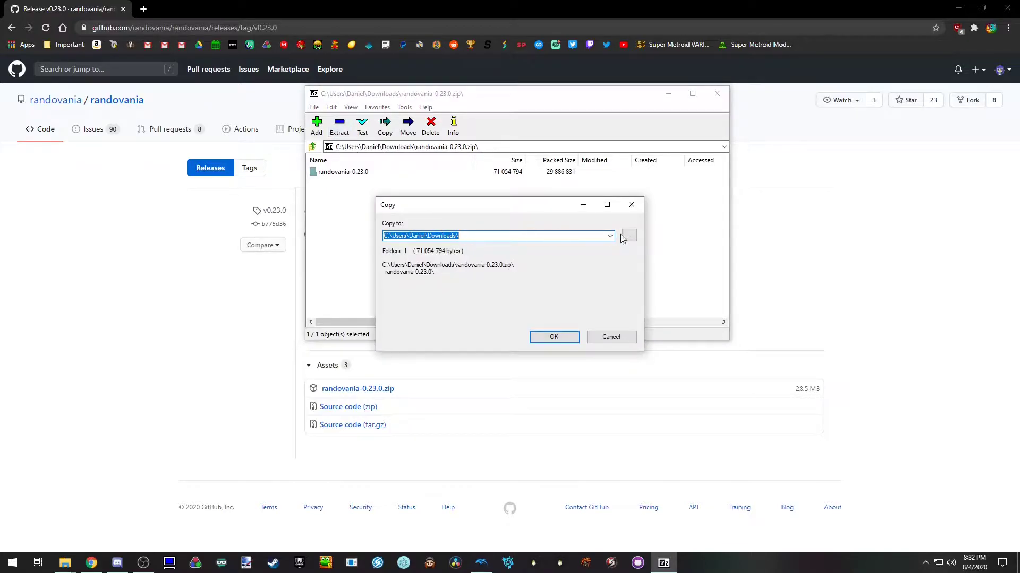
{"action": "left_click", "coordinate": [626, 235]}
{"action": "scroll", "coordinate": [550, 281], "scroll_direction": "down", "scroll_amount": 2}
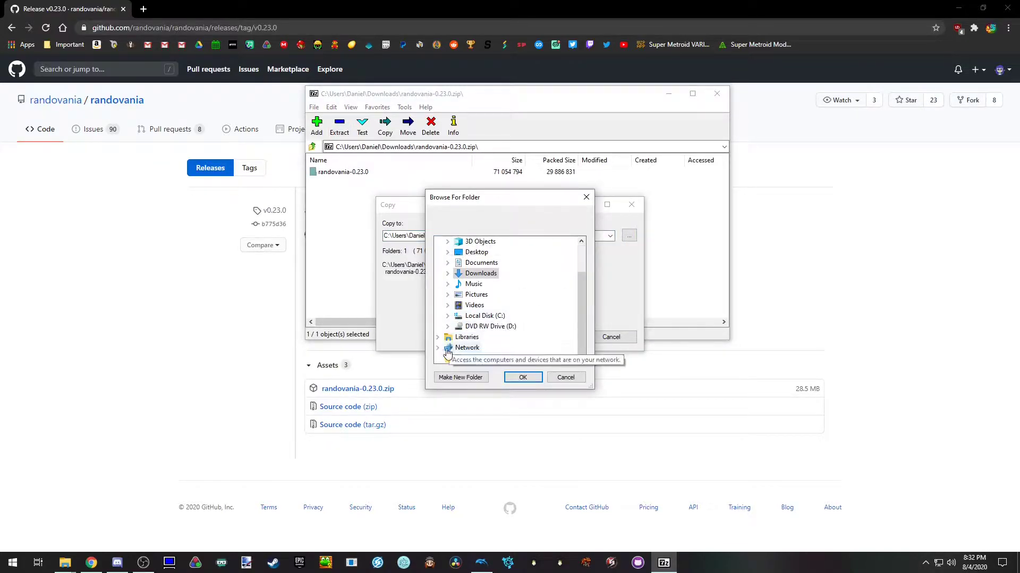
{"action": "left_click", "coordinate": [472, 359]}
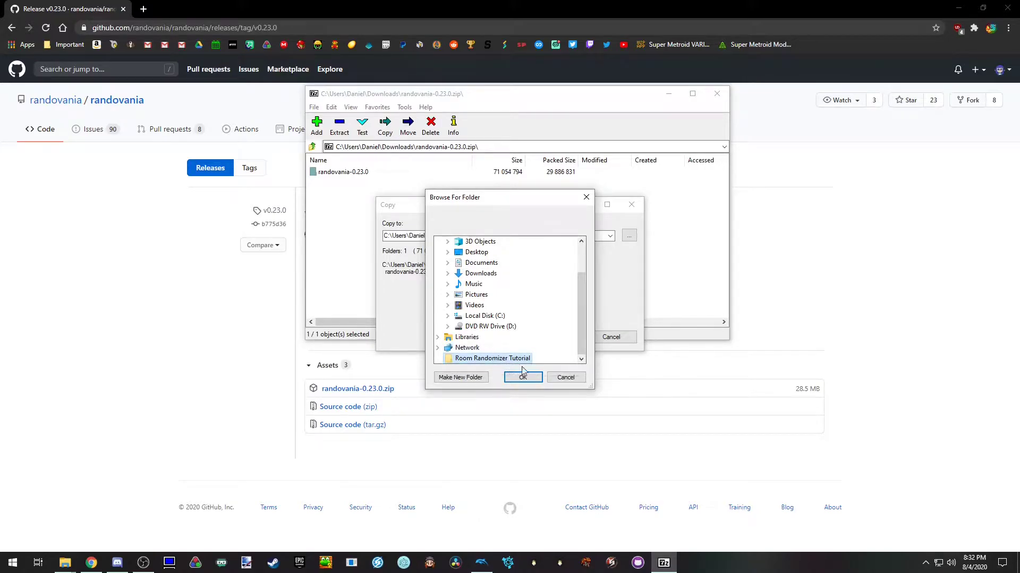
{"action": "left_click", "coordinate": [523, 378]}
{"action": "left_click", "coordinate": [555, 338]}
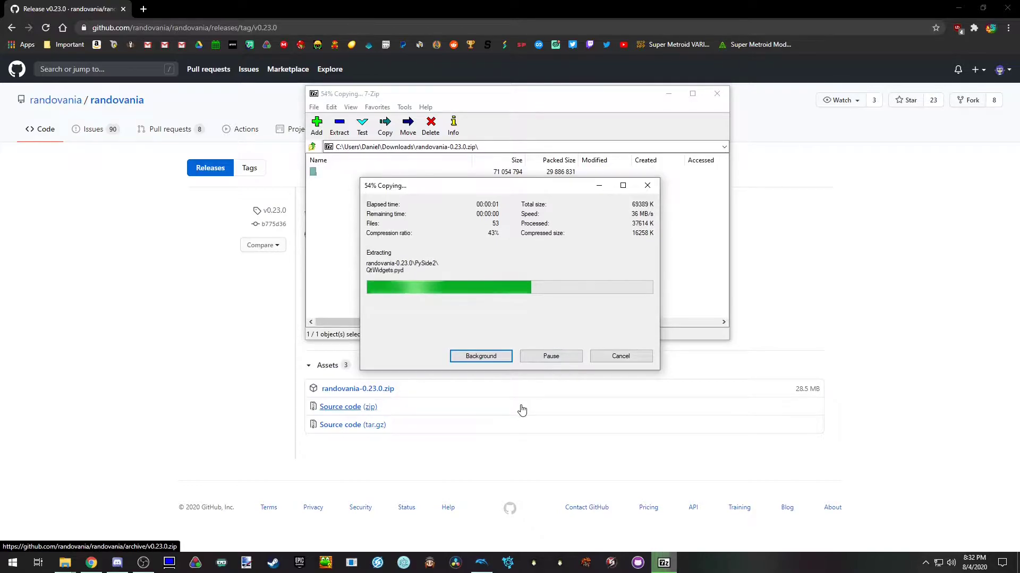
Step: Switch to the Room Randomizer Tutorial folder in File Explorer and check the contents of the extracted randovania-0.23.0 folder
{"action": "left_click", "coordinate": [668, 94]}
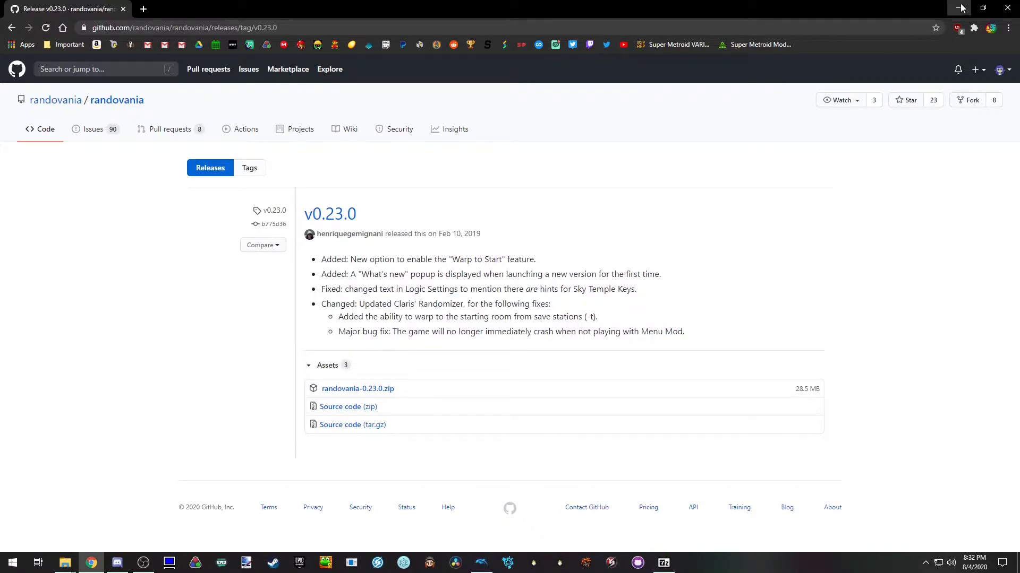
{"action": "left_click", "coordinate": [958, 8]}
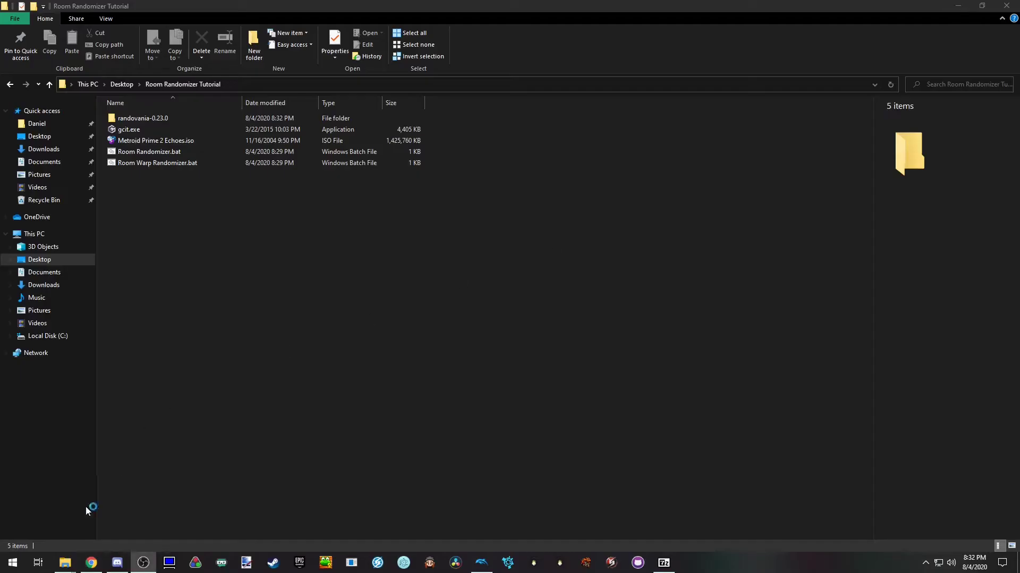
{"action": "double_click", "coordinate": [161, 117]}
{"action": "key", "text": "alt+Left"}
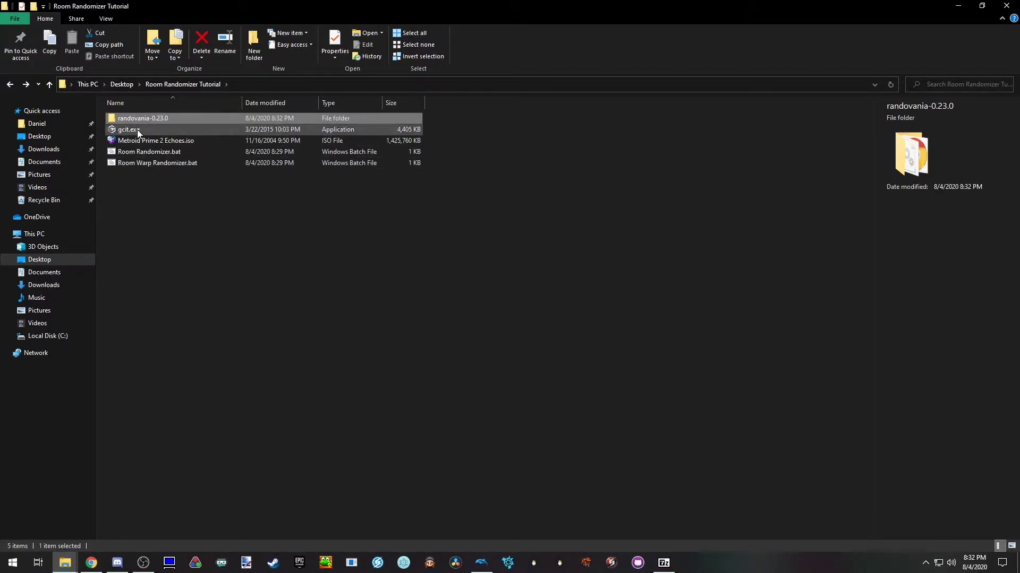
Step: Check for gcit.exe, Room Randomizer.bat and Room Warp Randomizer.bat in the Room Randomizer Tutorial folder
{"action": "left_click", "coordinate": [128, 130]}
{"action": "left_click", "coordinate": [148, 153], "text": "ctrl"}
{"action": "left_click", "coordinate": [158, 163], "text": "ctrl"}
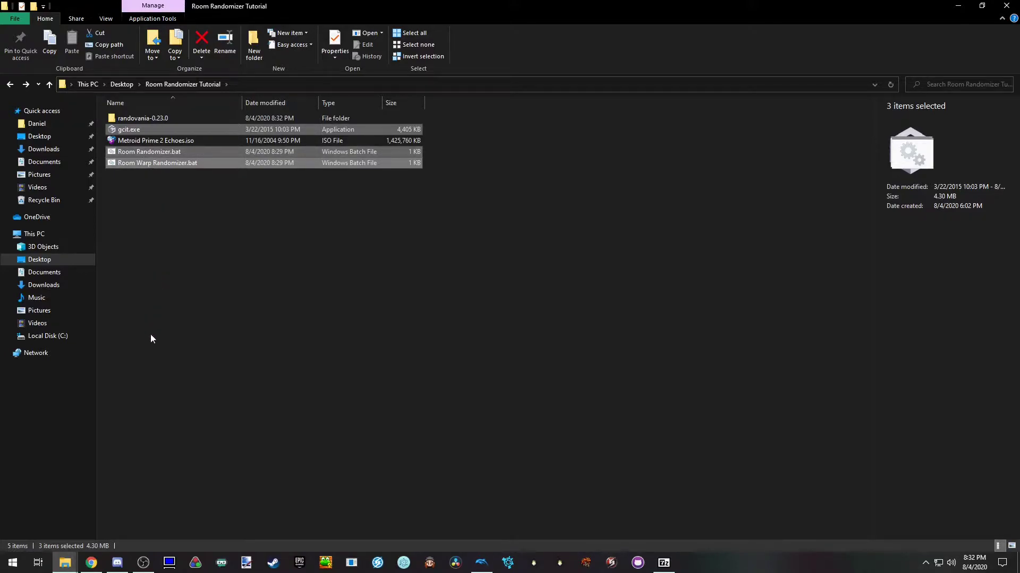
{"action": "left_click", "coordinate": [183, 292]}
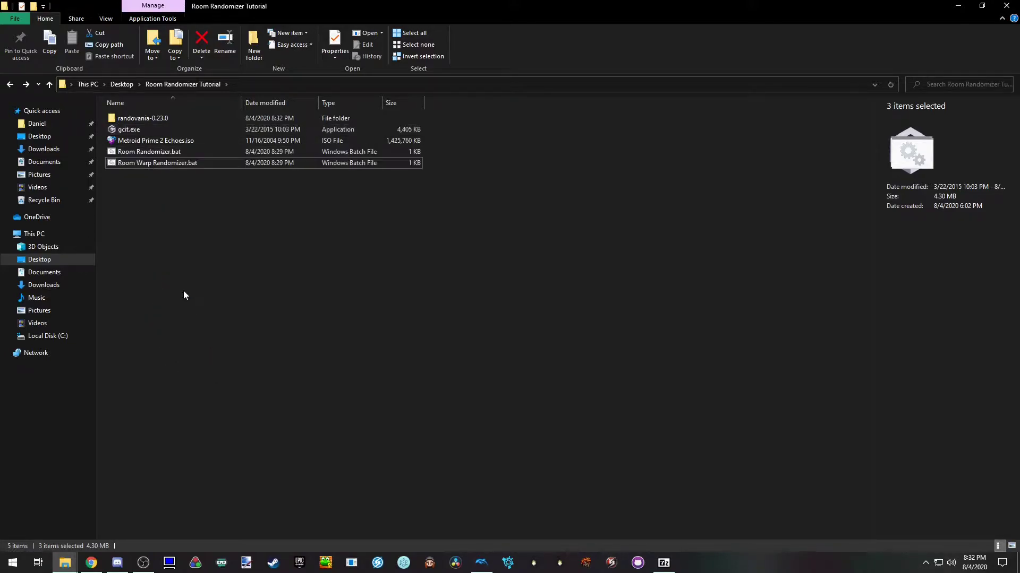
Step: Open the Metroid Prime 2 Echoes.iso file with gcit.exe
{"action": "left_click", "coordinate": [179, 140]}
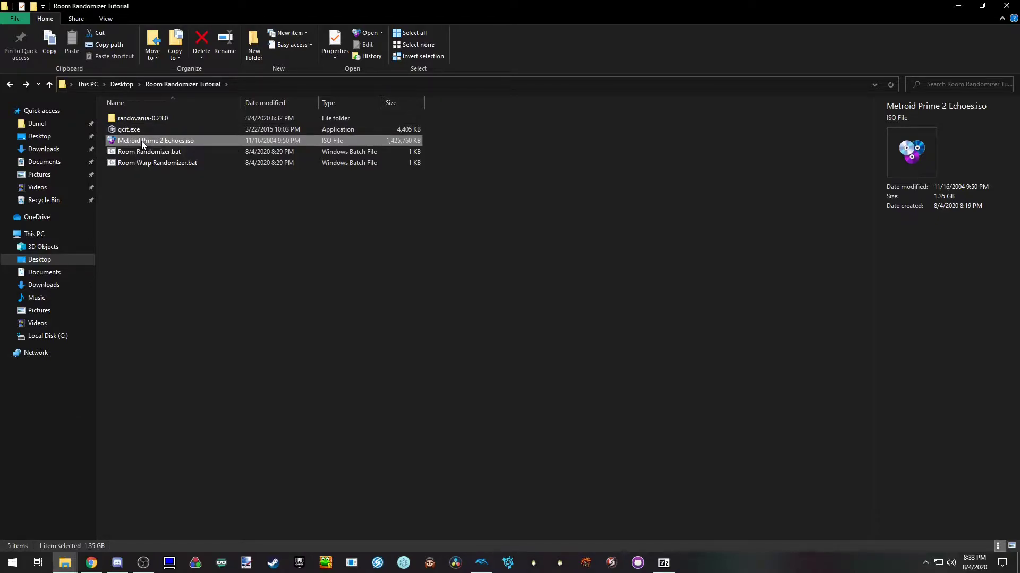
{"action": "mouse_move", "coordinate": [141, 141]}
{"action": "left_mouse_down"}
{"action": "mouse_move", "coordinate": [168, 139]}
{"action": "mouse_move", "coordinate": [131, 135]}
{"action": "left_mouse_up"}
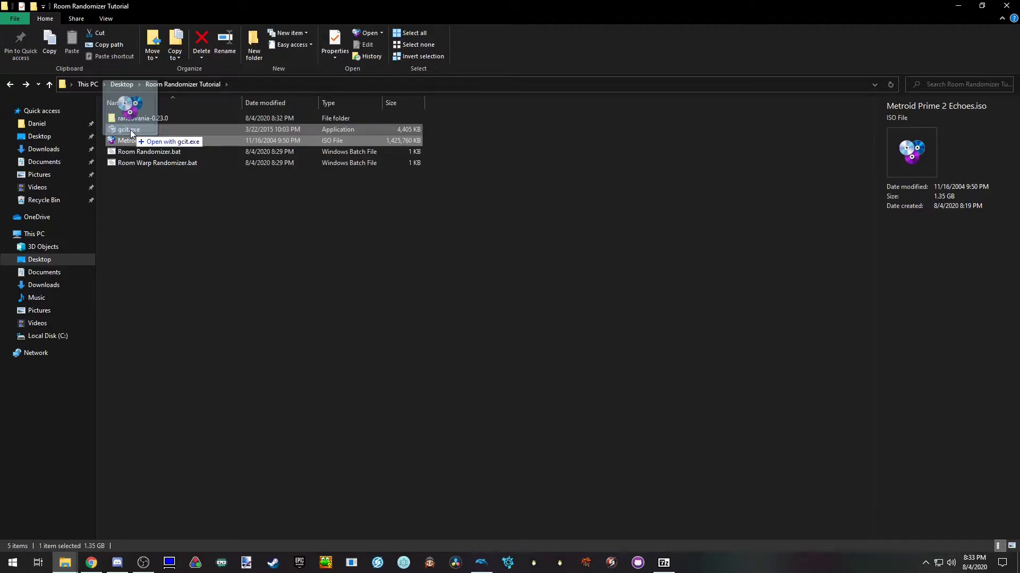
{"action": "left_click_drag", "start_coordinate": [131, 134], "coordinate": [131, 132]}
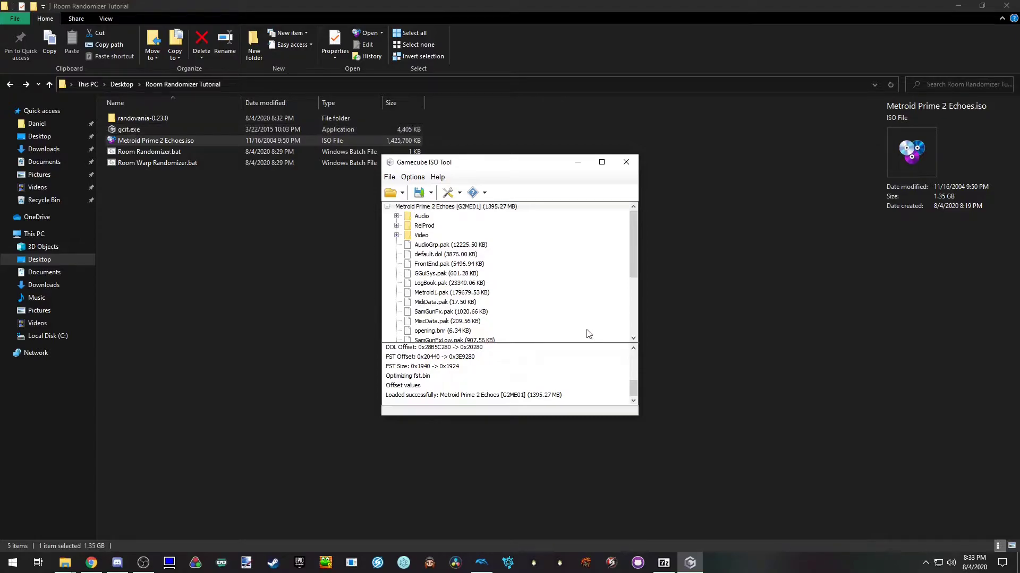
Step: Extract the loaded ISO in GCReEx format into the Room Randomizer Tutorial folder and close Gamecube ISO Tool when it finishes
{"action": "left_click", "coordinate": [430, 194]}
{"action": "mouse_move", "coordinate": [452, 209]}
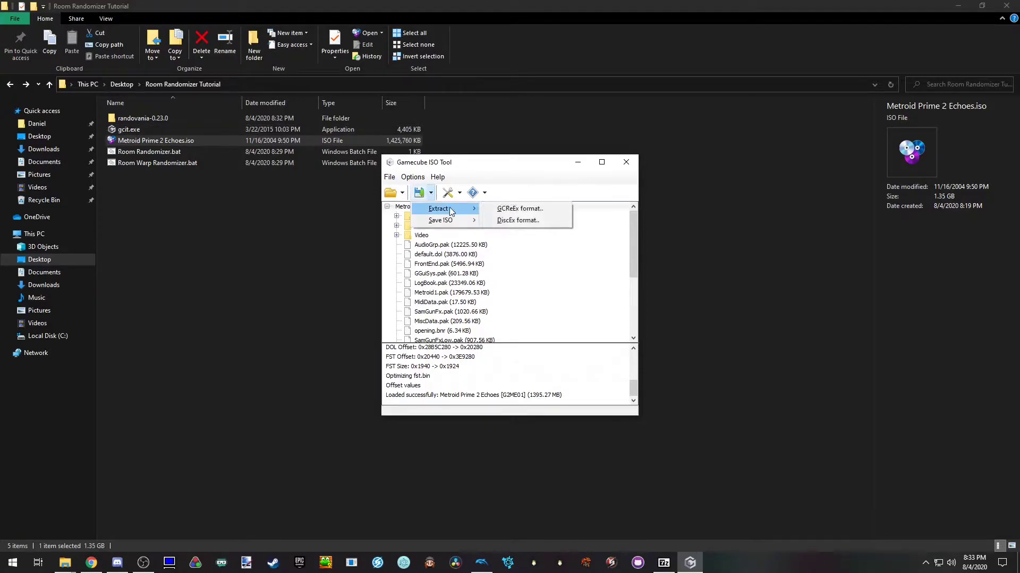
{"action": "left_click", "coordinate": [493, 210]}
{"action": "left_click", "coordinate": [481, 304]}
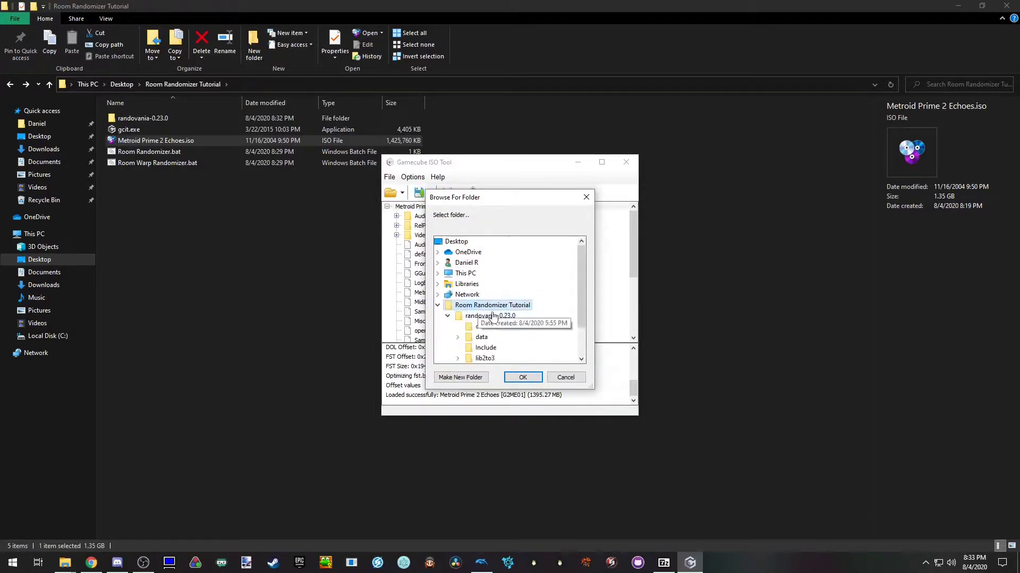
{"action": "left_click", "coordinate": [520, 378]}
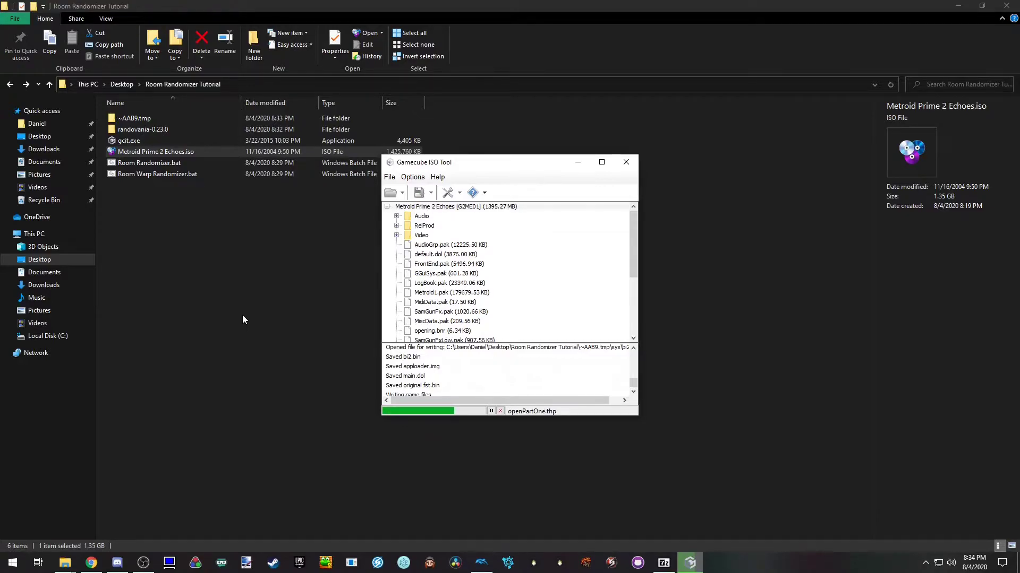
{"action": "left_click", "coordinate": [627, 163]}
{"action": "left_click", "coordinate": [240, 257]}
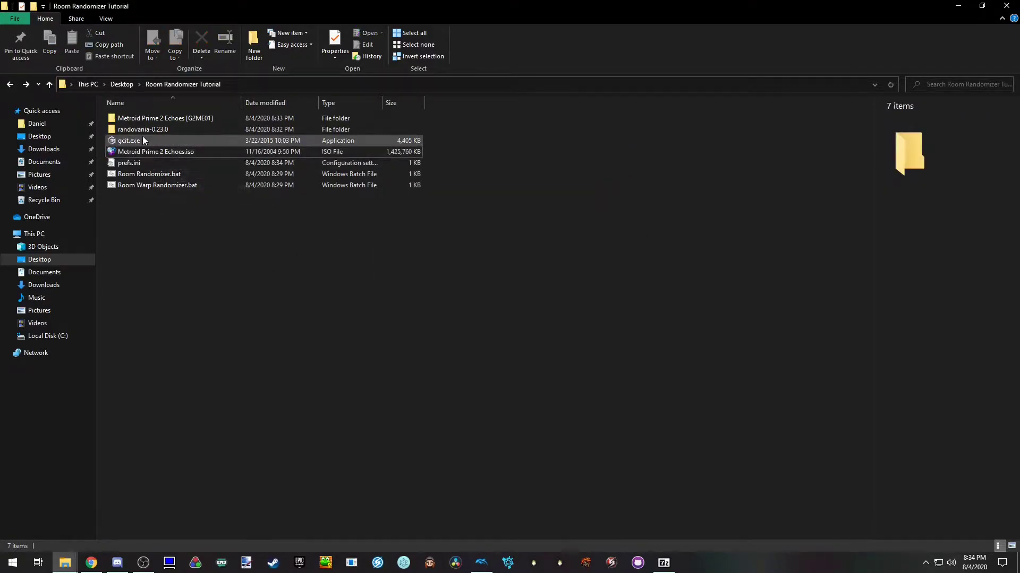
Step: Examine the game files in the root folder of the extracted Metroid Prime 2 Echoes [G2ME01] folder and return to the tutorial folder
{"action": "double_click", "coordinate": [174, 118]}
{"action": "double_click", "coordinate": [165, 118]}
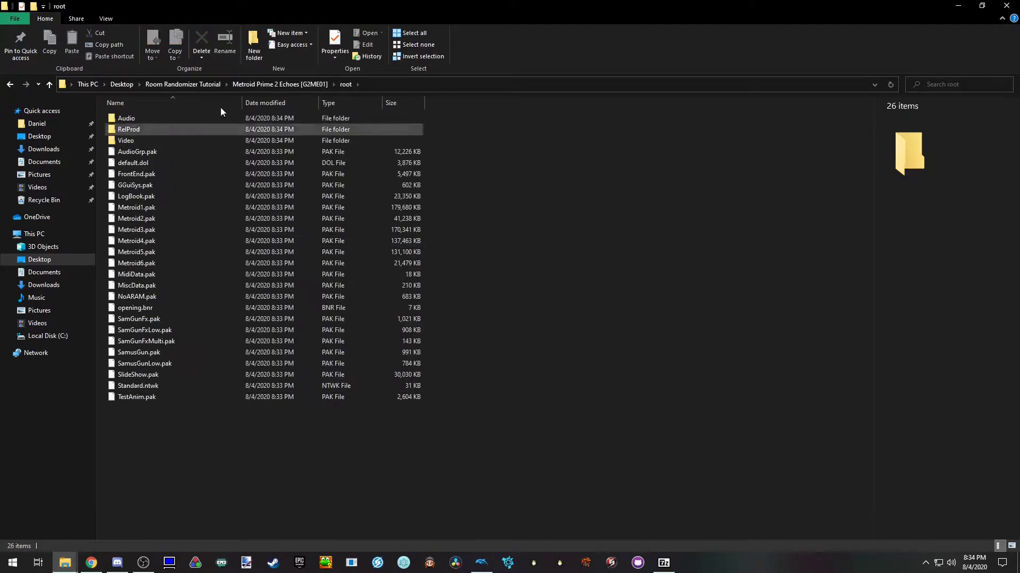
{"action": "key", "text": "BackSpace"}
{"action": "key", "text": "BackSpace"}
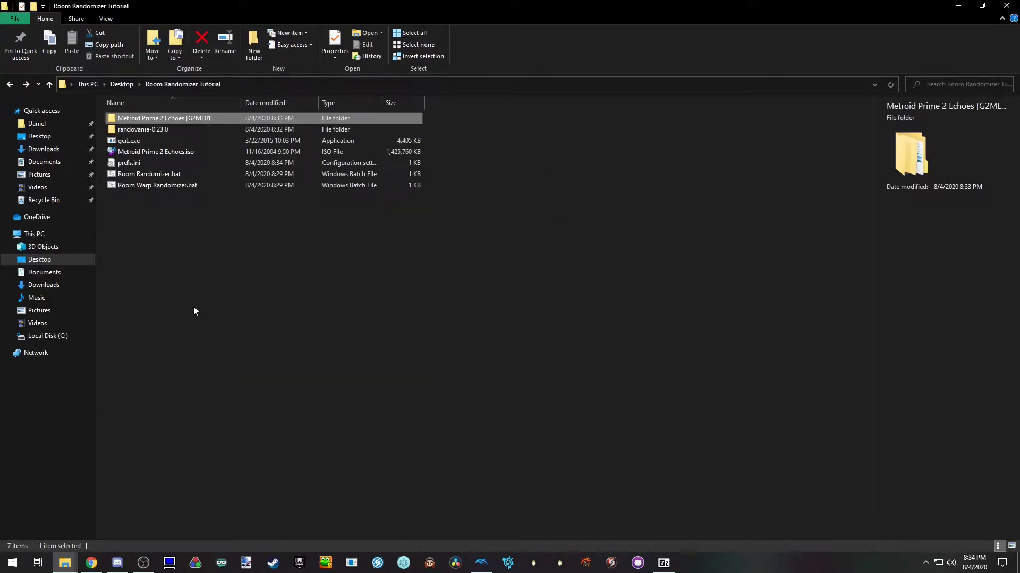
{"action": "left_click", "coordinate": [194, 312]}
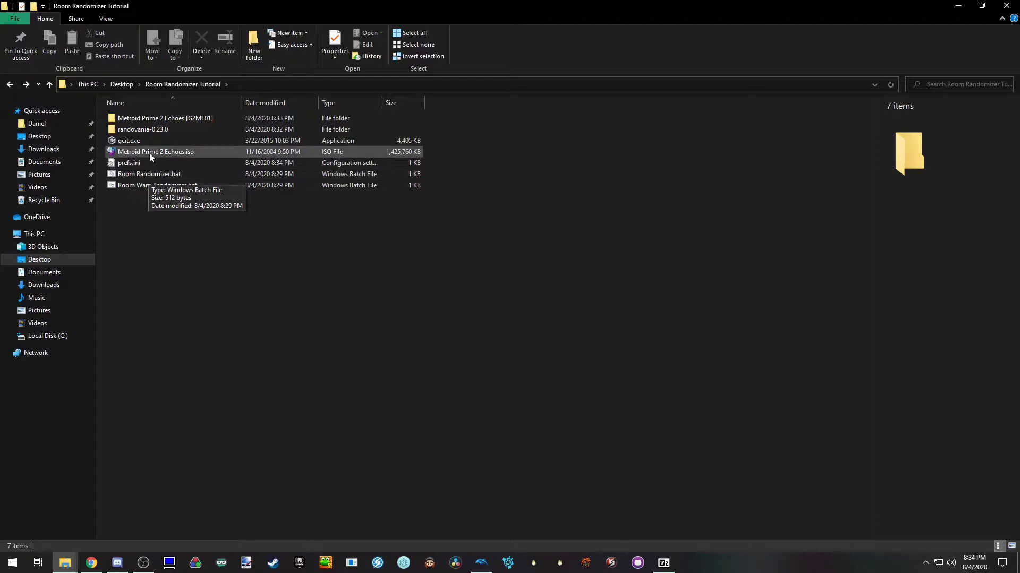
Step: Sort the randovania-0.23.0 folder by file type and open the ClarisPrimeRandomizer folder inside its data folder
{"action": "double_click", "coordinate": [152, 130]}
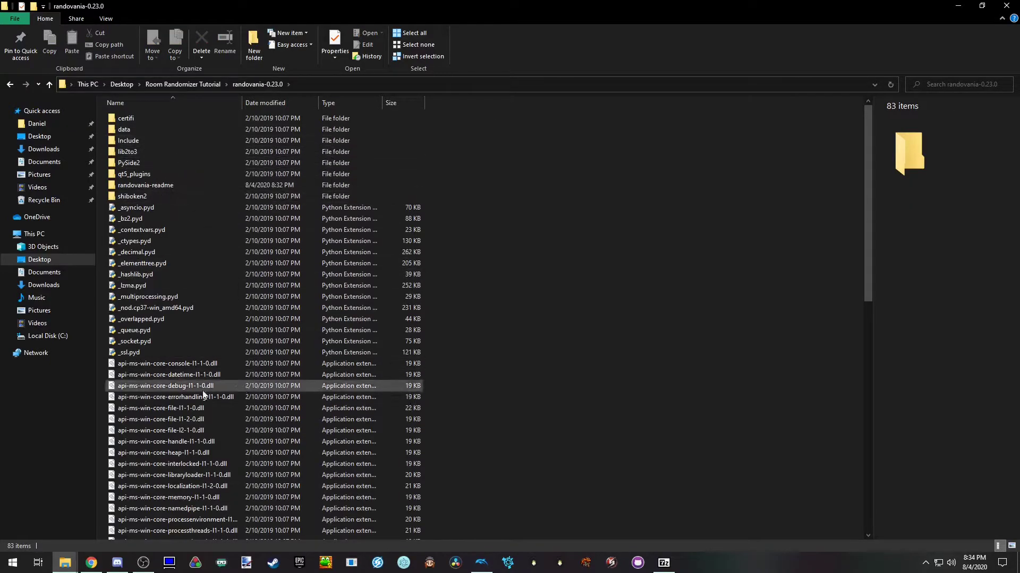
{"action": "left_click", "coordinate": [336, 103]}
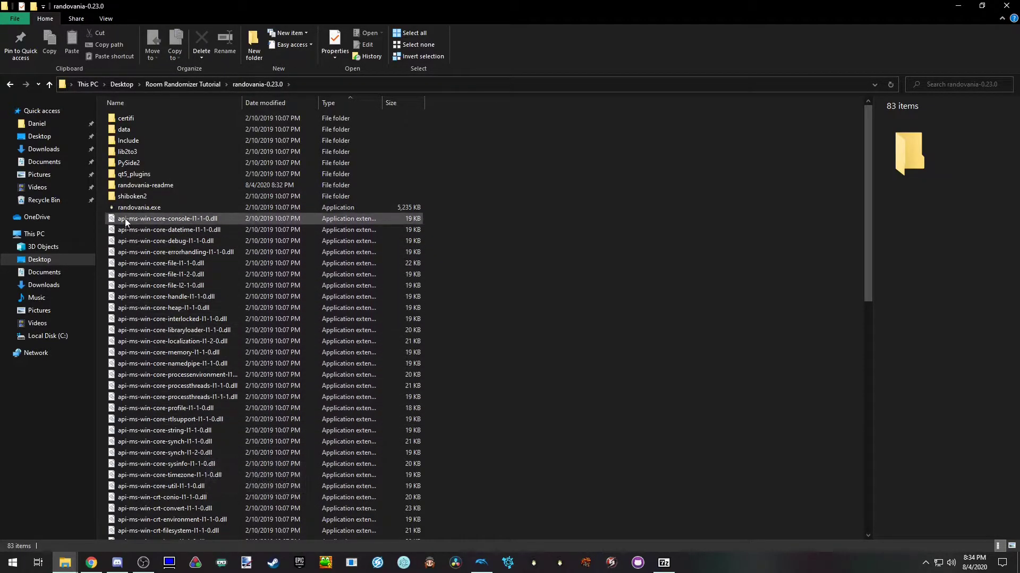
{"action": "double_click", "coordinate": [151, 129]}
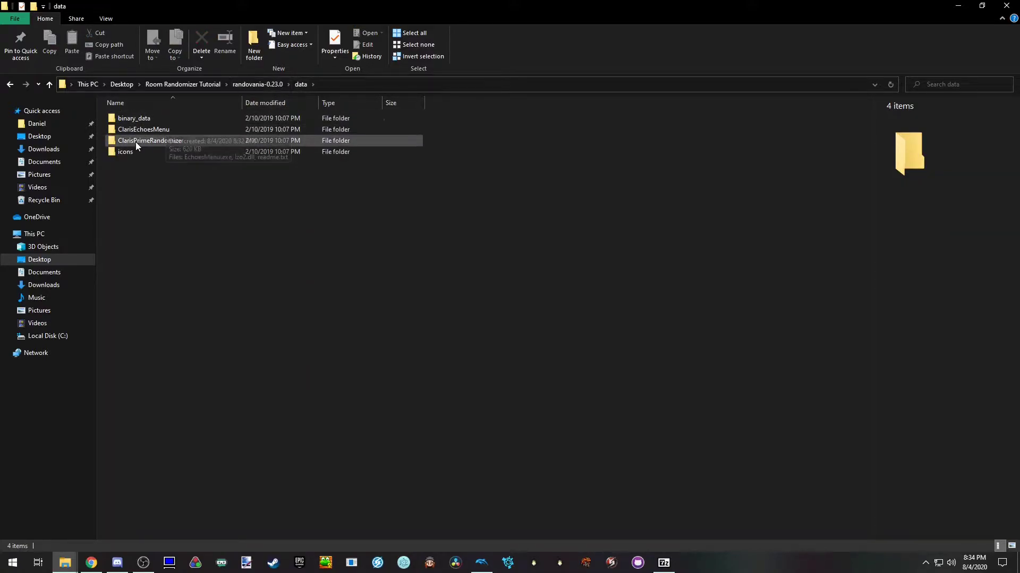
{"action": "double_click", "coordinate": [137, 142]}
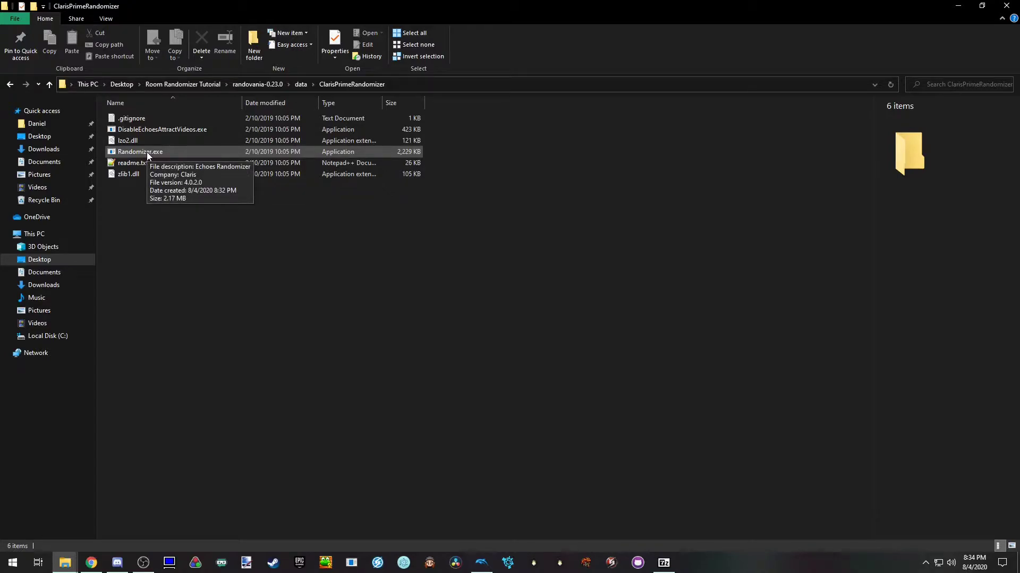
Step: Run Randomizer.exe to read its command-line usage syntax, and close its console window
{"action": "double_click", "coordinate": [147, 152]}
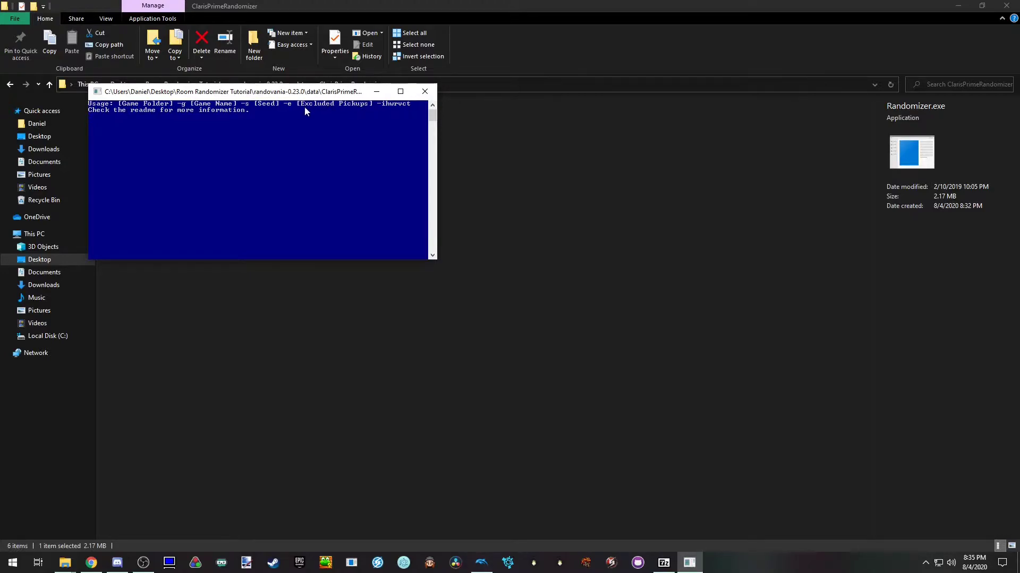
{"action": "left_click_drag", "start_coordinate": [310, 94], "coordinate": [543, 155]}
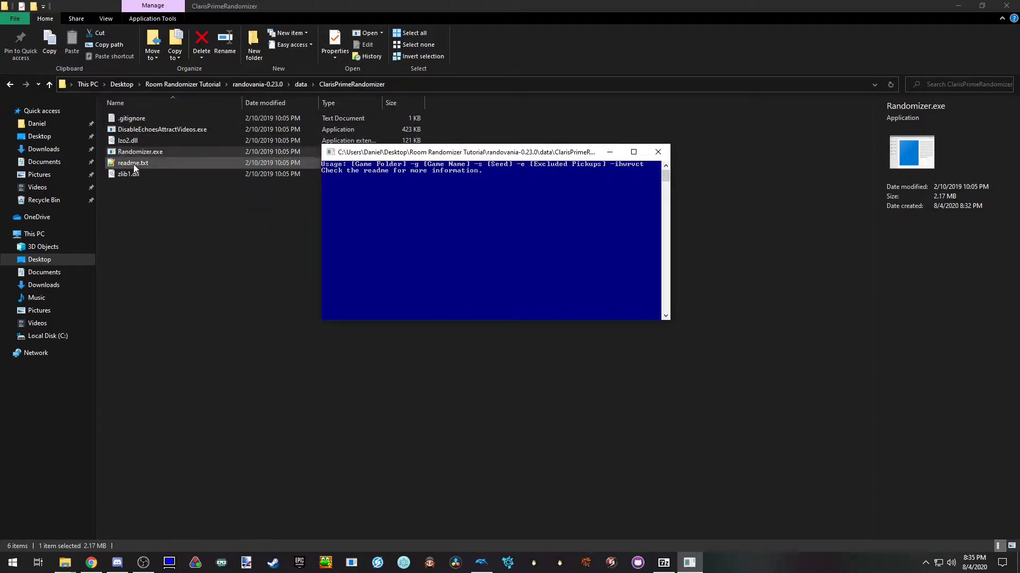
{"action": "left_click_drag", "start_coordinate": [468, 152], "coordinate": [295, 108]}
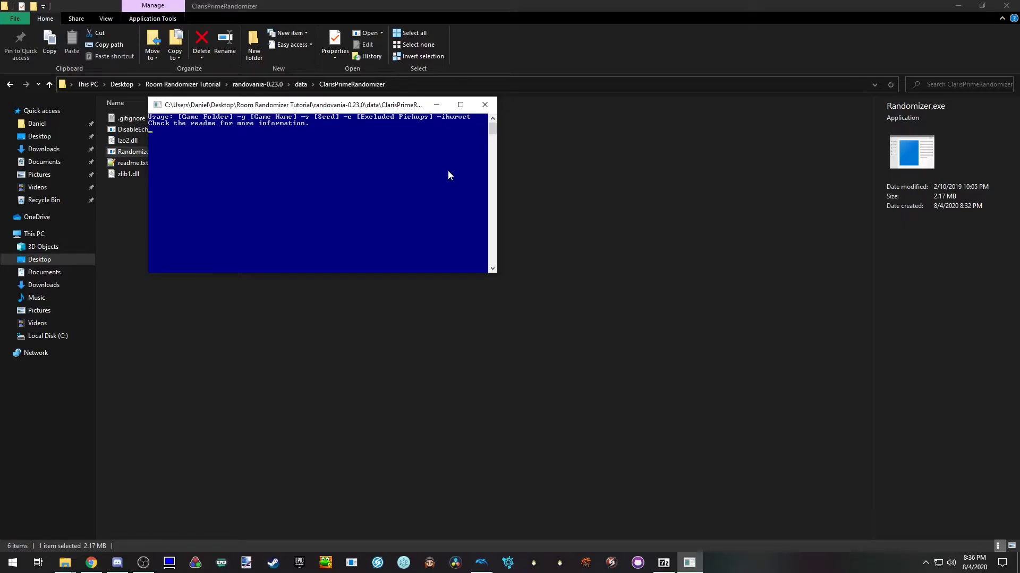
{"action": "left_click", "coordinate": [485, 105]}
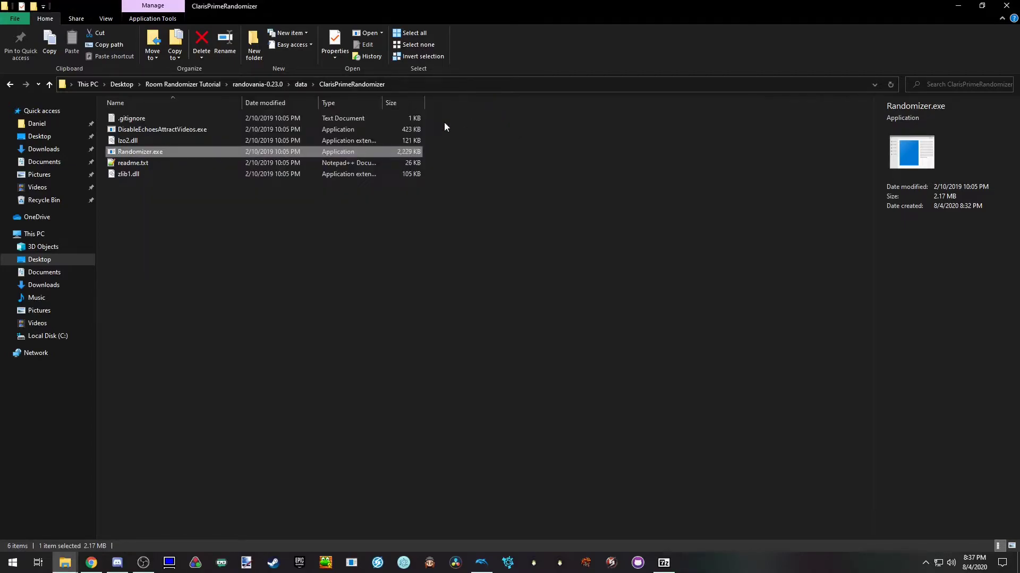
Step: Go back up from ClarisPrimeRandomizer to the Room Randomizer Tutorial folder
{"action": "left_click", "coordinate": [180, 213]}
{"action": "key", "text": "alt+Up"}
{"action": "key", "text": "alt+Up"}
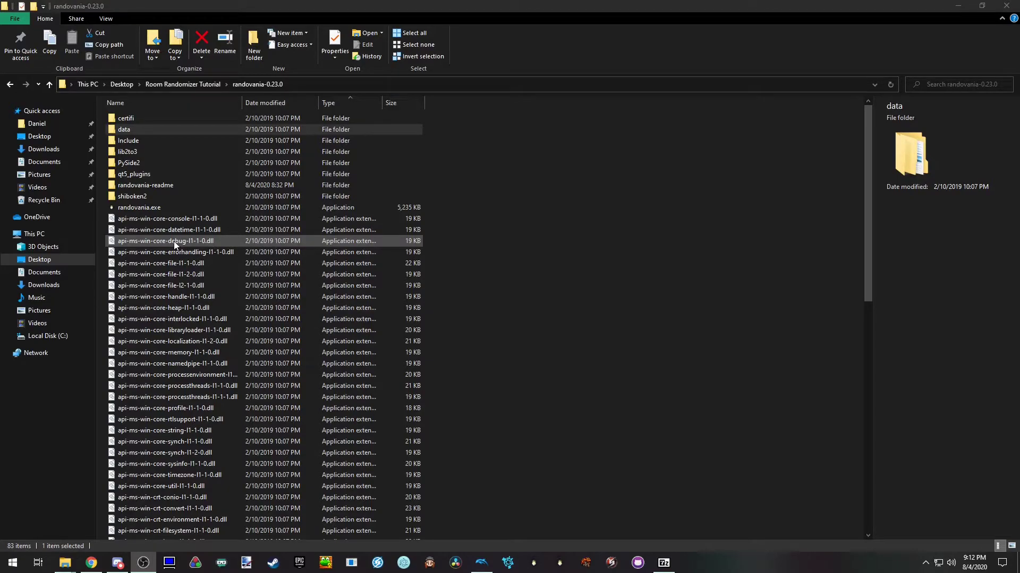
{"action": "key", "text": "alt+Up"}
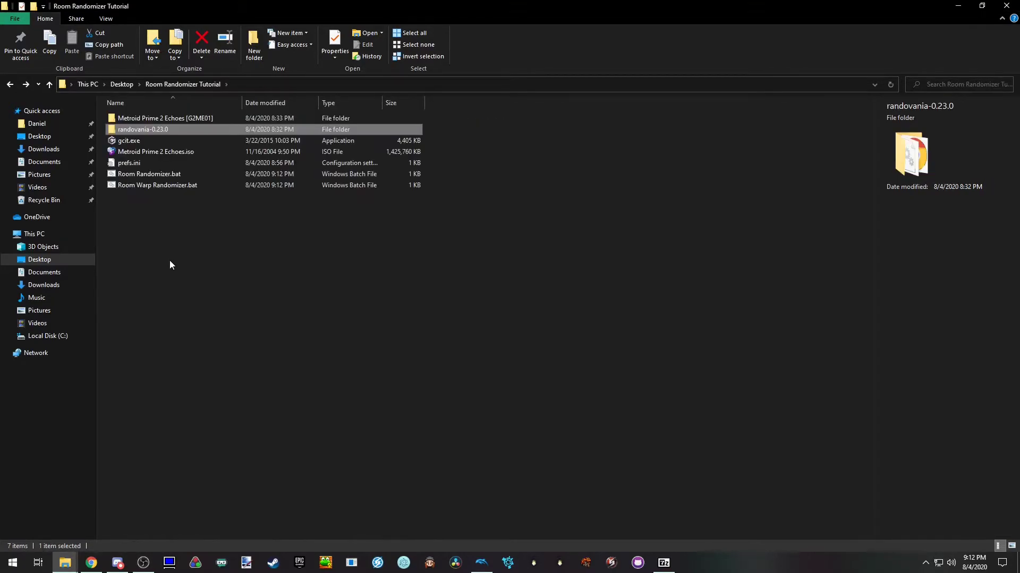
Step: Open Room Randomizer.bat for editing in Notepad and examine the placeholder path in its set input line
{"action": "right_click", "coordinate": [149, 174]}
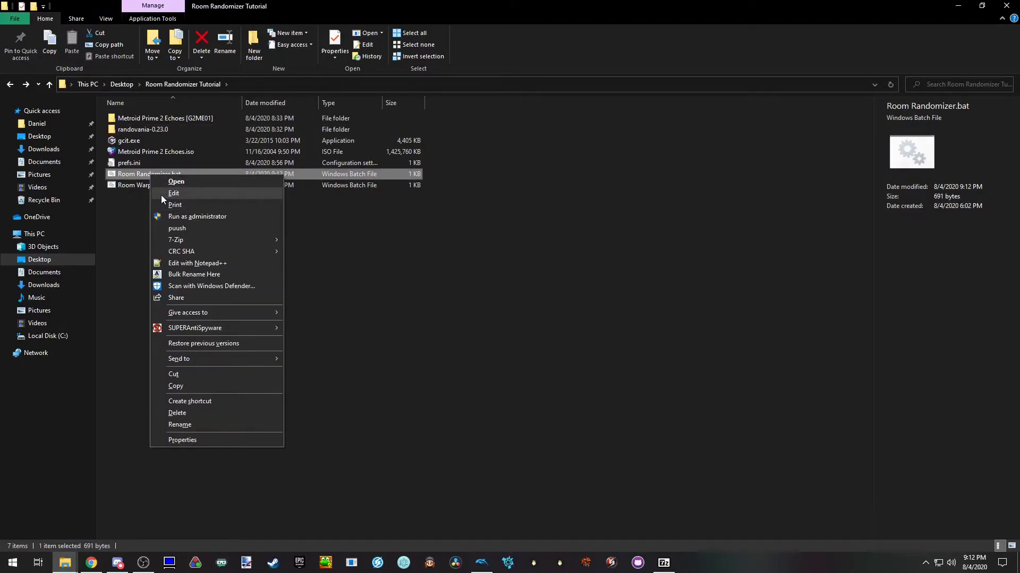
{"action": "left_click", "coordinate": [161, 196]}
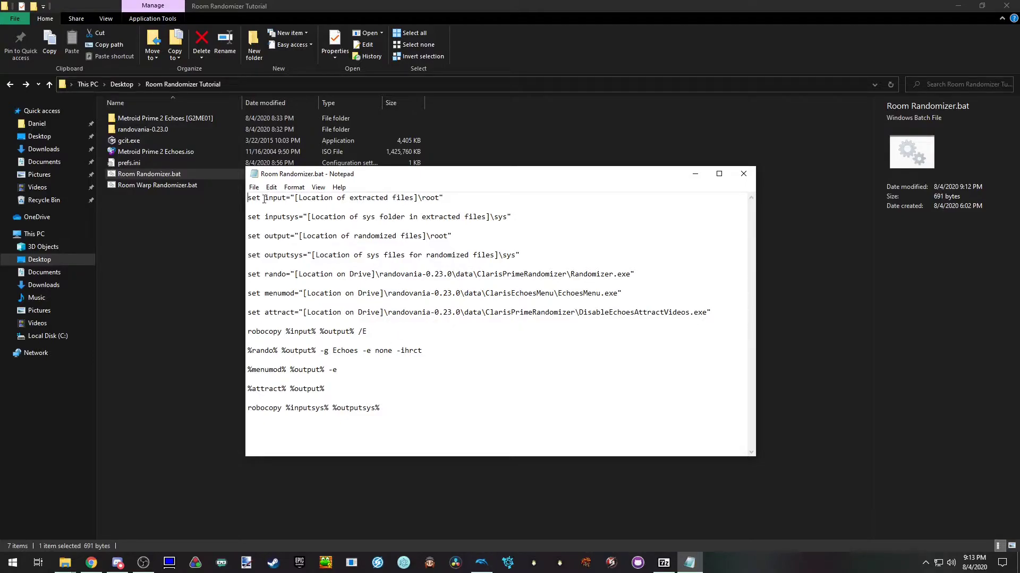
{"action": "left_click_drag", "start_coordinate": [247, 198], "coordinate": [405, 197]}
{"action": "left_click", "coordinate": [405, 198]}
{"action": "left_click_drag", "start_coordinate": [294, 197], "coordinate": [371, 197]}
{"action": "left_click", "coordinate": [288, 197]}
{"action": "left_click_drag", "start_coordinate": [302, 197], "coordinate": [444, 197]}
{"action": "left_click", "coordinate": [435, 226]}
Step: Copy the full path of the extracted Metroid Prime 2 Echoes [G2ME01] folder from File Explorer
{"action": "left_click", "coordinate": [177, 234]}
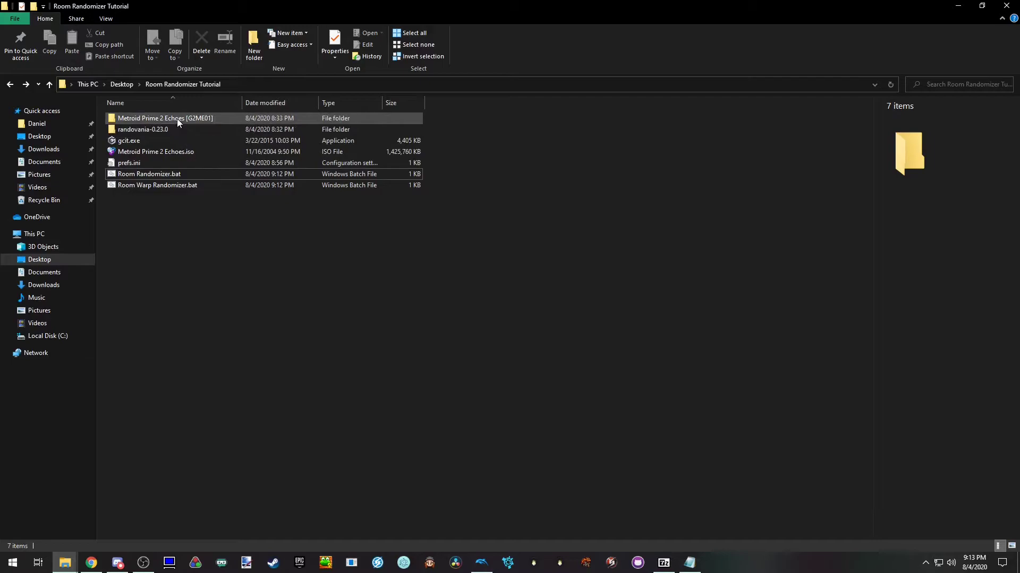
{"action": "double_click", "coordinate": [177, 119]}
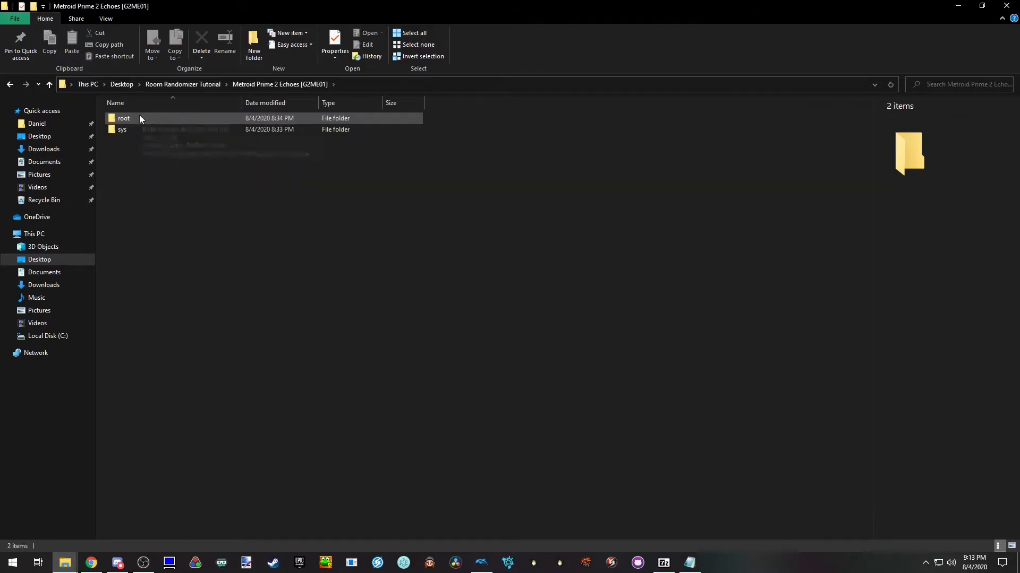
{"action": "left_click", "coordinate": [386, 86]}
{"action": "left_click", "coordinate": [697, 567]}
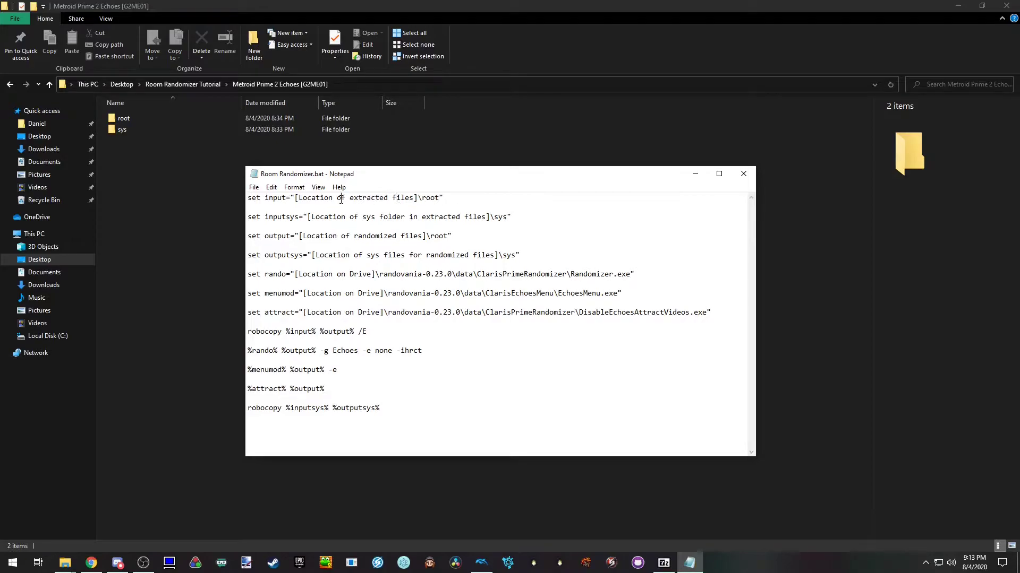
{"action": "left_click", "coordinate": [435, 101]}
{"action": "left_click", "coordinate": [429, 83]}
{"action": "key", "text": "ctrl+c"}
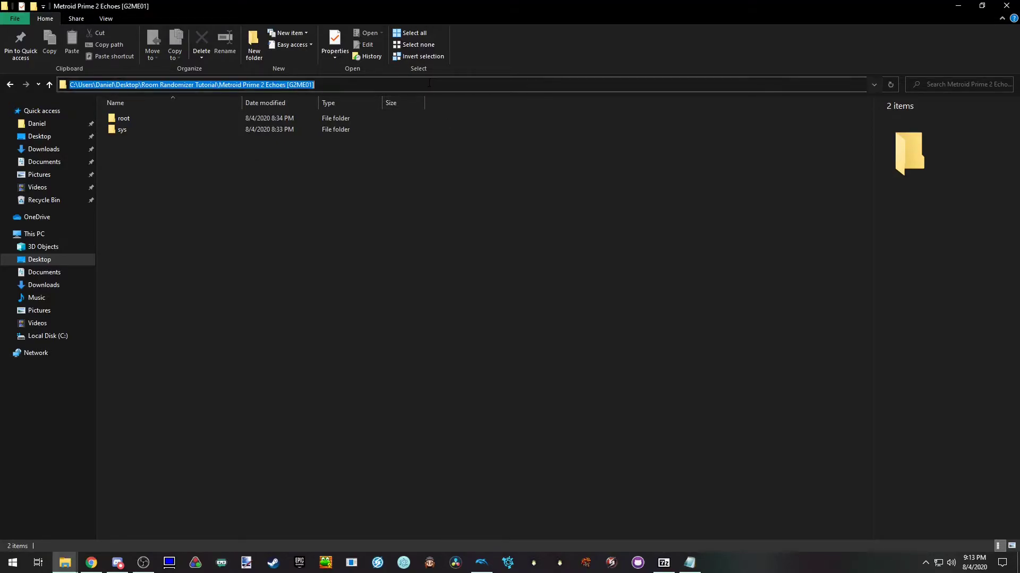
{"action": "left_click", "coordinate": [490, 330]}
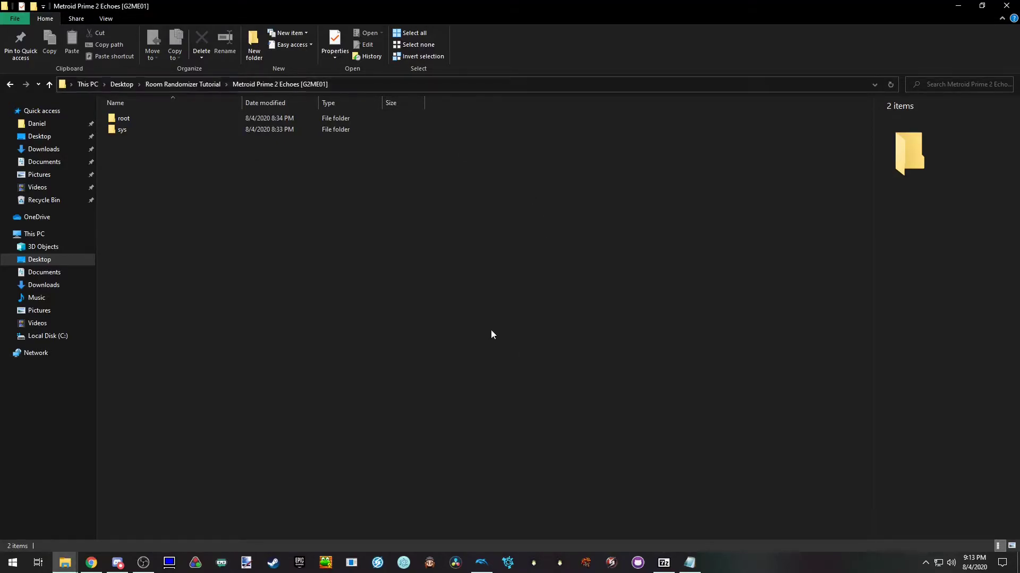
Step: In the batch file, replace the bracketed placeholders of input and inputsys with the copied [G2ME01] folder path, keeping \root and \sys
{"action": "left_click", "coordinate": [689, 563]}
{"action": "left_click_drag", "start_coordinate": [418, 200], "coordinate": [294, 200]}
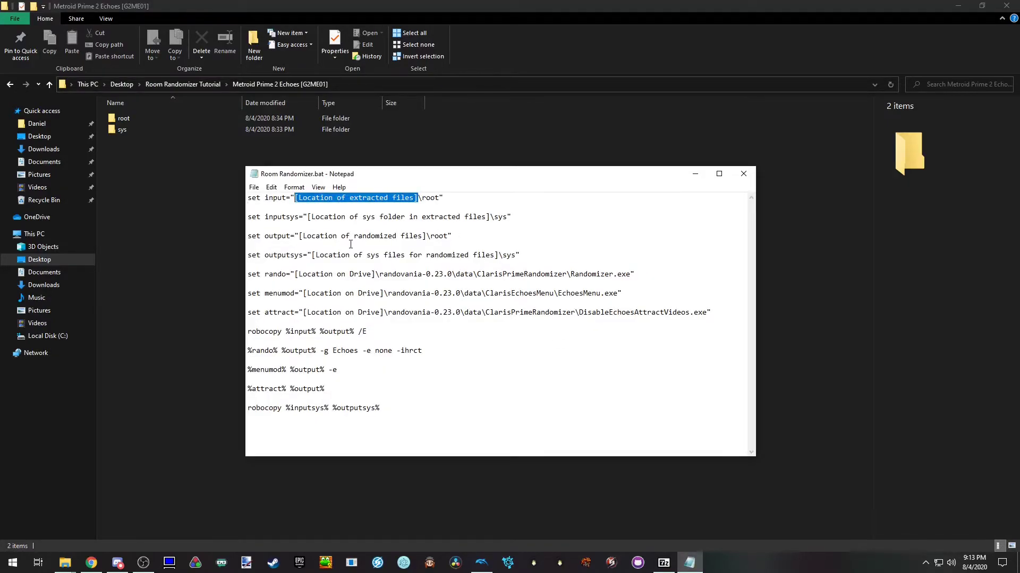
{"action": "key", "text": "ctrl+v"}
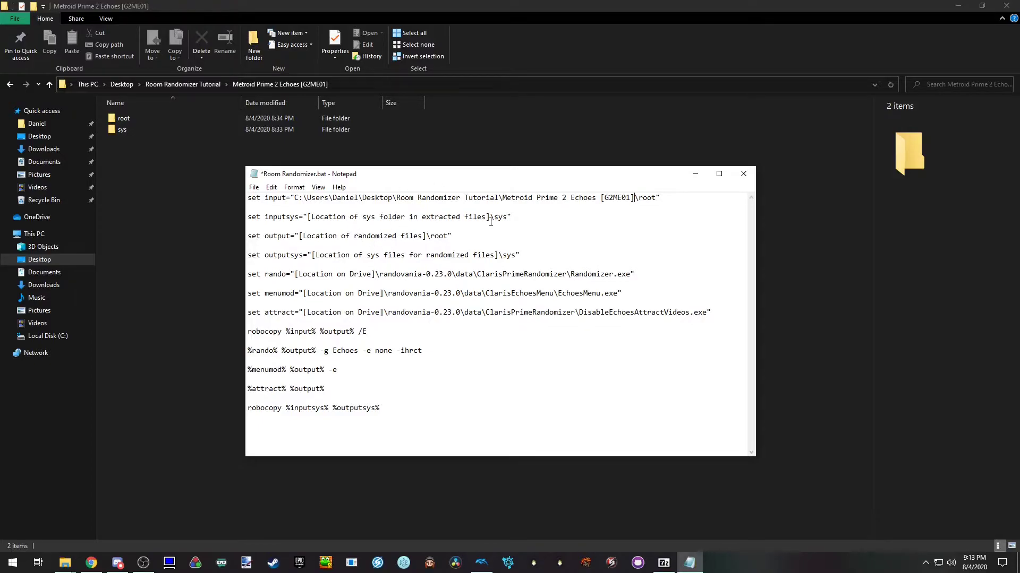
{"action": "left_click_drag", "start_coordinate": [490, 218], "coordinate": [310, 220]}
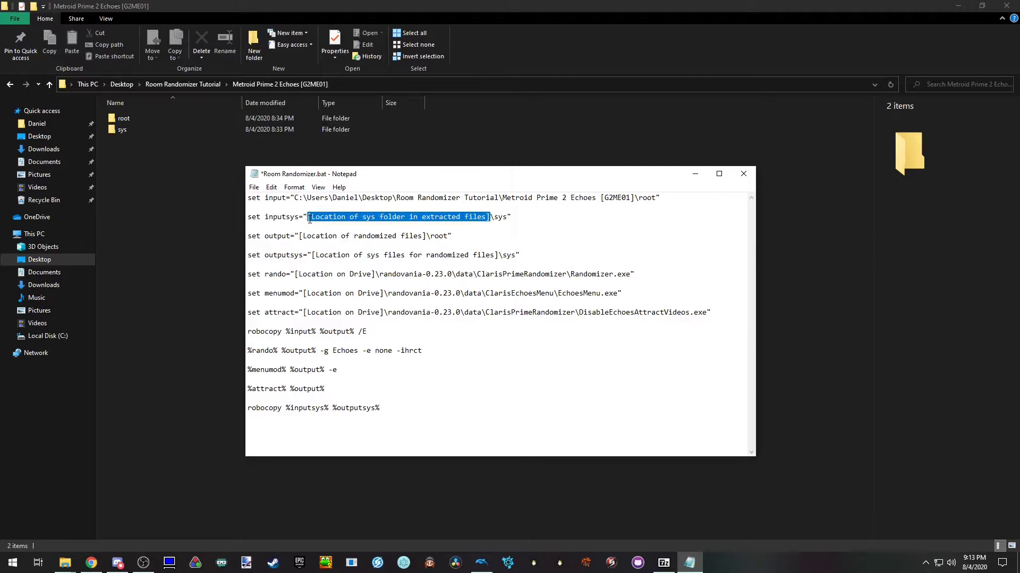
{"action": "key", "text": "ctrl+v"}
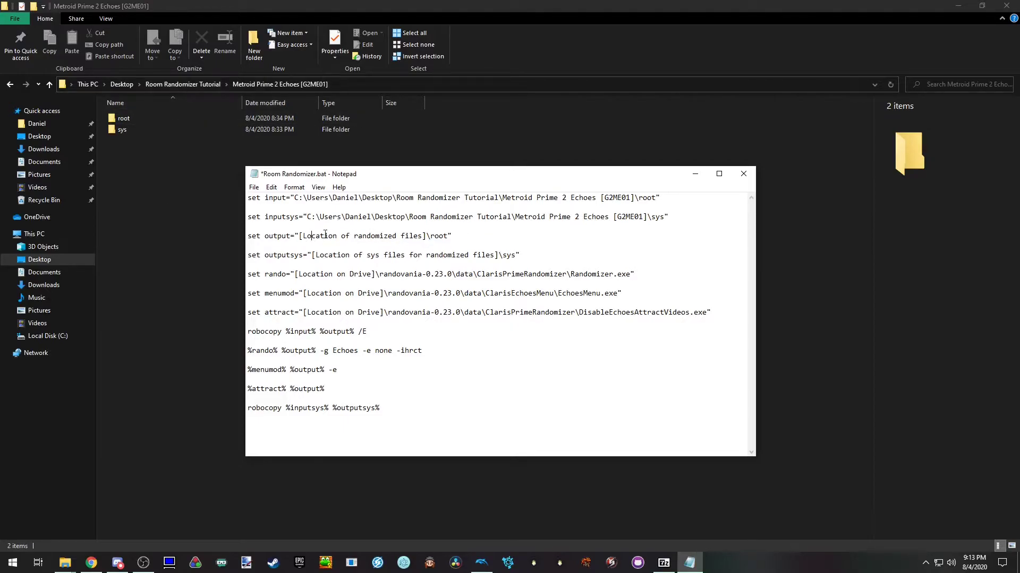
Step: Go up to the Room Randomizer Tutorial folder in File Explorer and copy its full path
{"action": "mouse_move", "coordinate": [392, 236]}
{"action": "left_mouse_down"}
{"action": "mouse_move", "coordinate": [485, 274]}
{"action": "mouse_move", "coordinate": [392, 235]}
{"action": "left_mouse_up"}
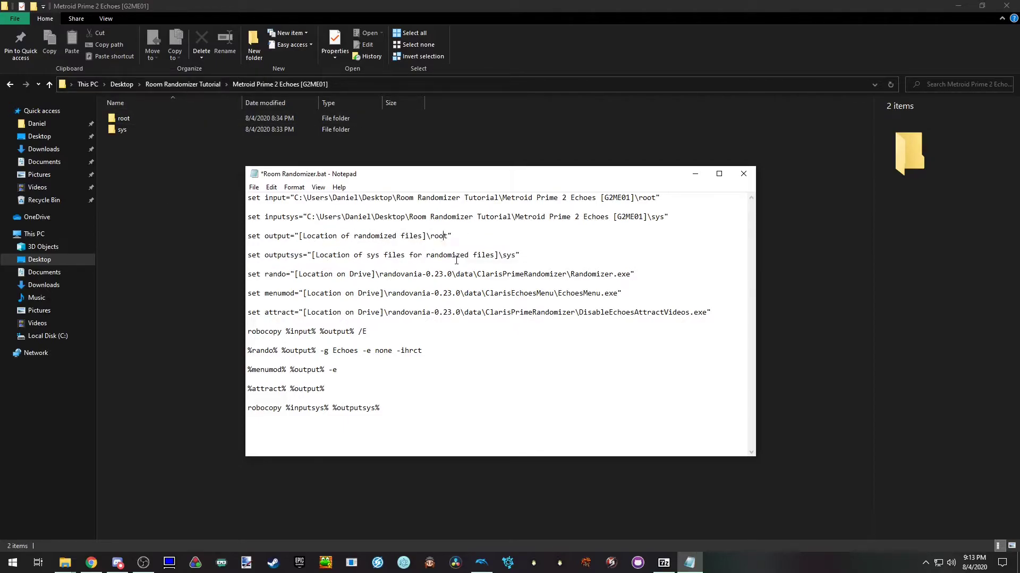
{"action": "left_click", "coordinate": [190, 86]}
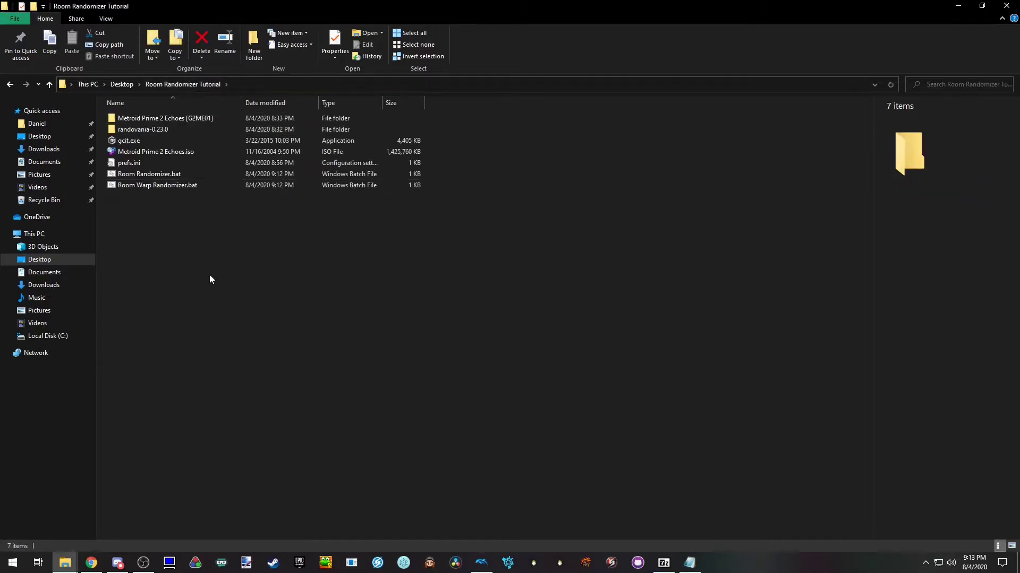
{"action": "left_click", "coordinate": [689, 563]}
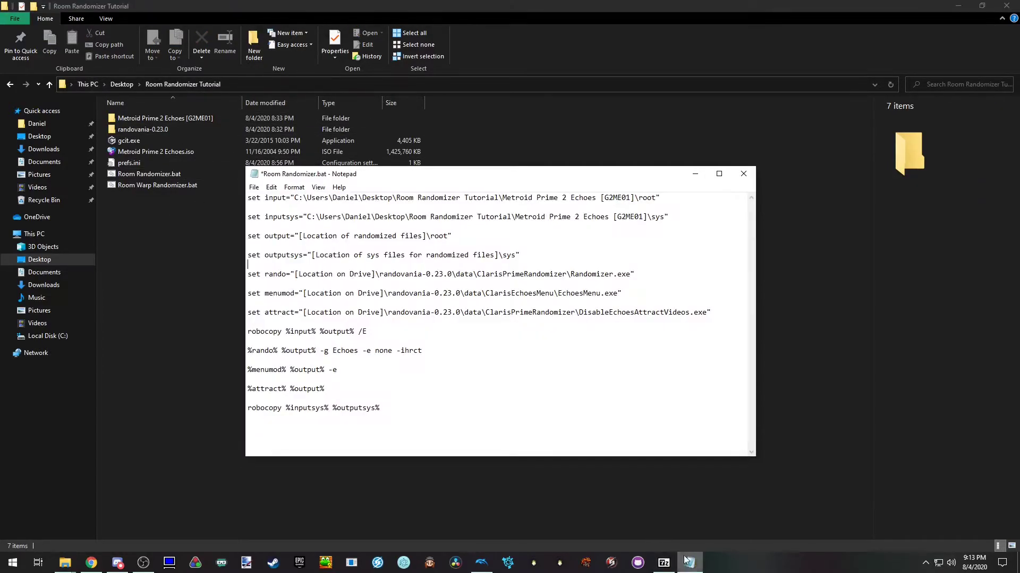
{"action": "left_click", "coordinate": [248, 95]}
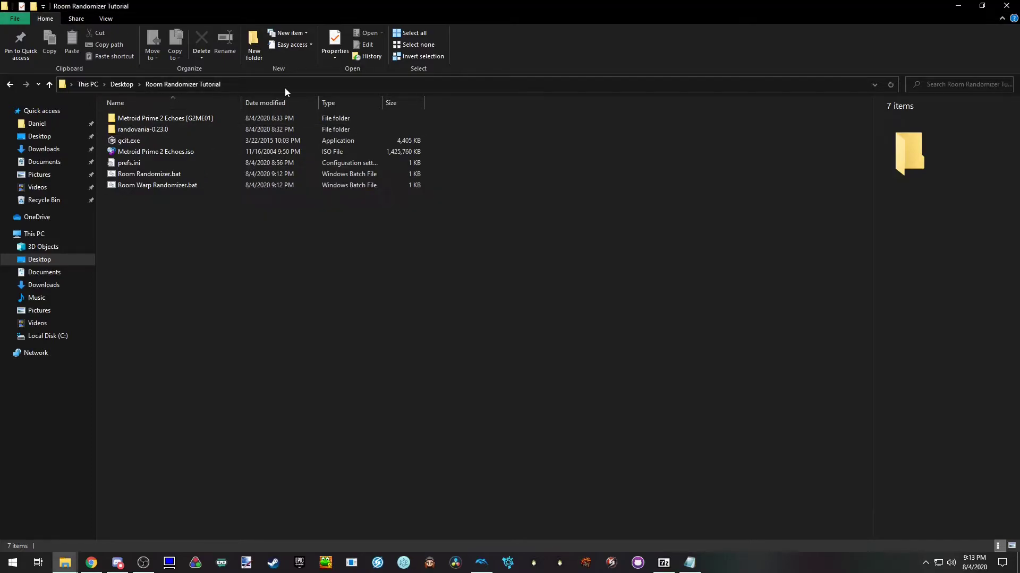
{"action": "left_click", "coordinate": [284, 88]}
{"action": "key", "text": "ctrl+c"}
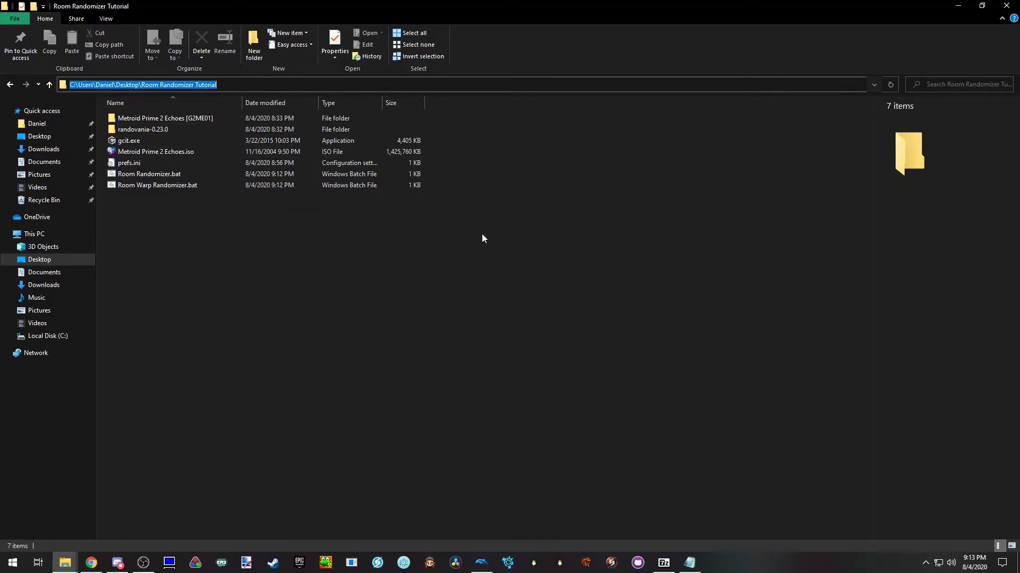
Step: Set the output line in Room Randomizer.bat to the Room Randomizer Tutorial folder path followed by \tutorial\root
{"action": "left_click", "coordinate": [689, 563]}
{"action": "double_click", "coordinate": [418, 236]}
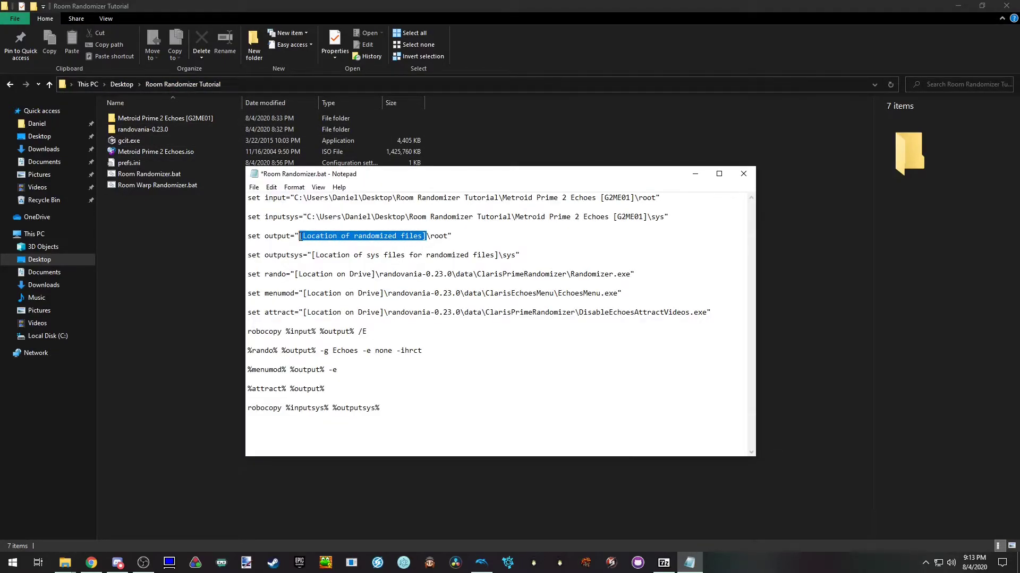
{"action": "key", "text": "ctrl+v"}
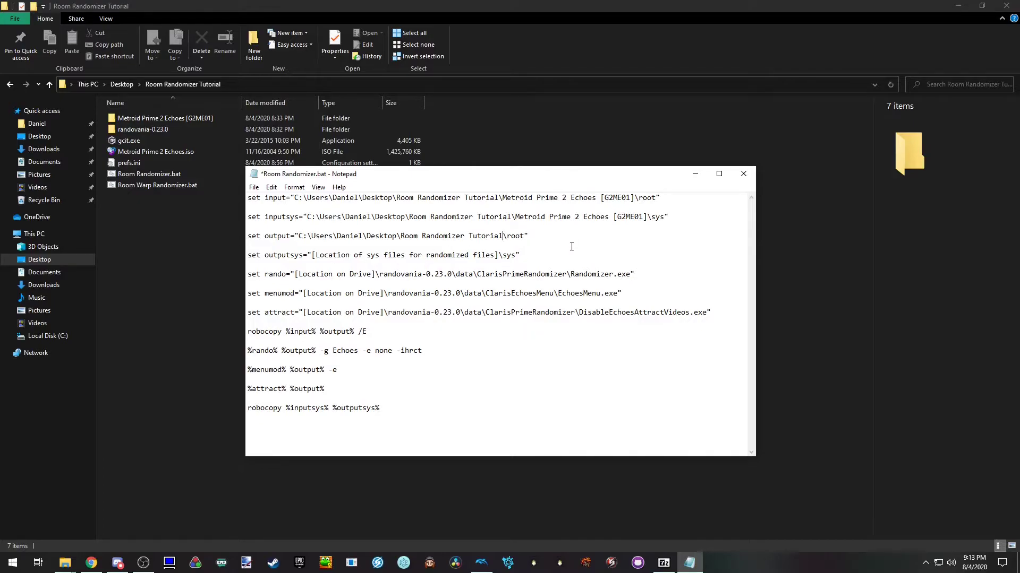
{"action": "type", "text": "\\tutorial\\"}
Step: Replace the outputsys placeholder with the Metroid Prime 2 Echoes [G2ME01] folder path copied from the inputsys line, keeping \sys
{"action": "left_click_drag", "start_coordinate": [314, 255], "coordinate": [520, 256]}
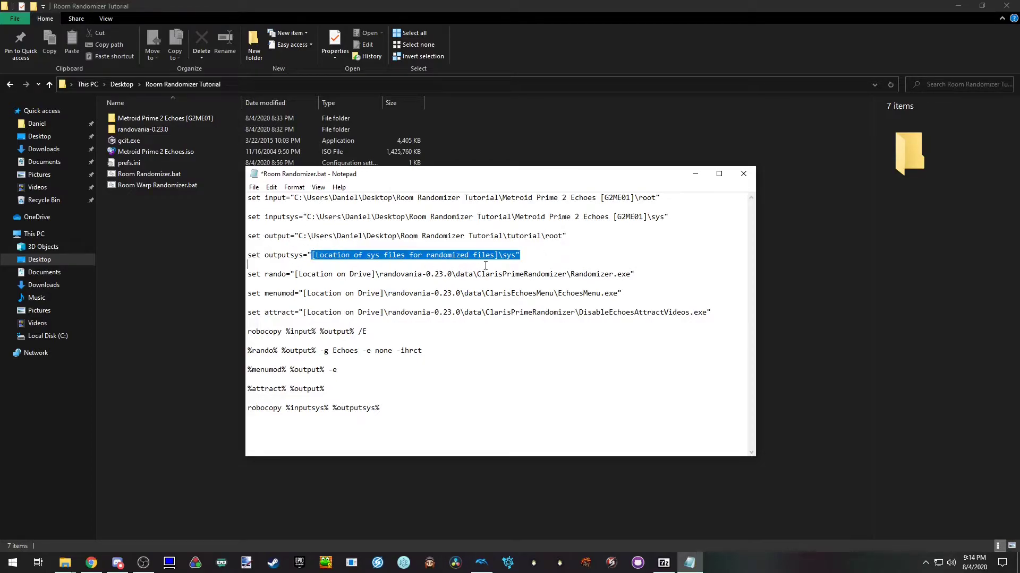
{"action": "left_click", "coordinate": [441, 245]}
{"action": "left_click_drag", "start_coordinate": [374, 217], "coordinate": [668, 218]}
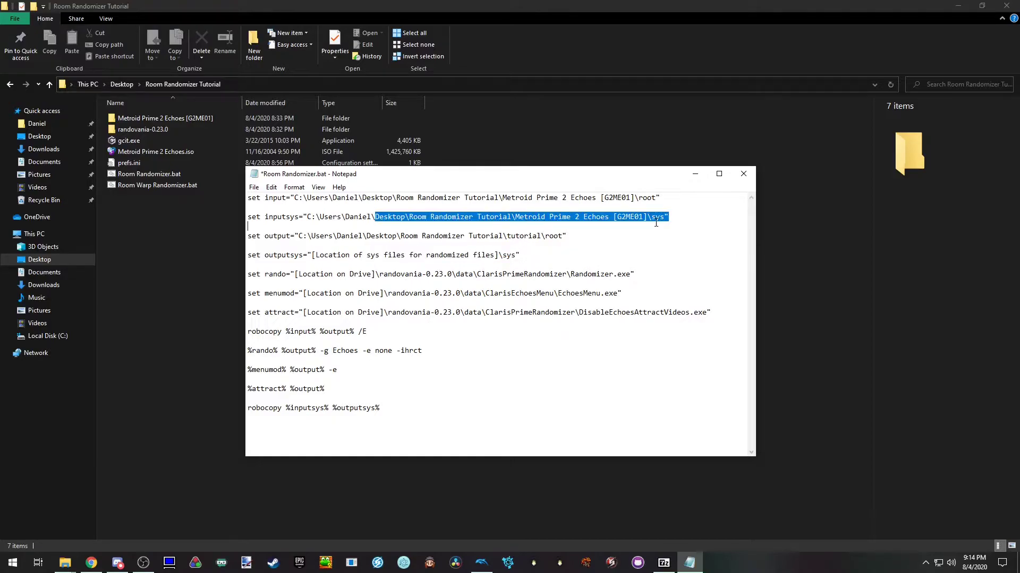
{"action": "left_click", "coordinate": [433, 216]}
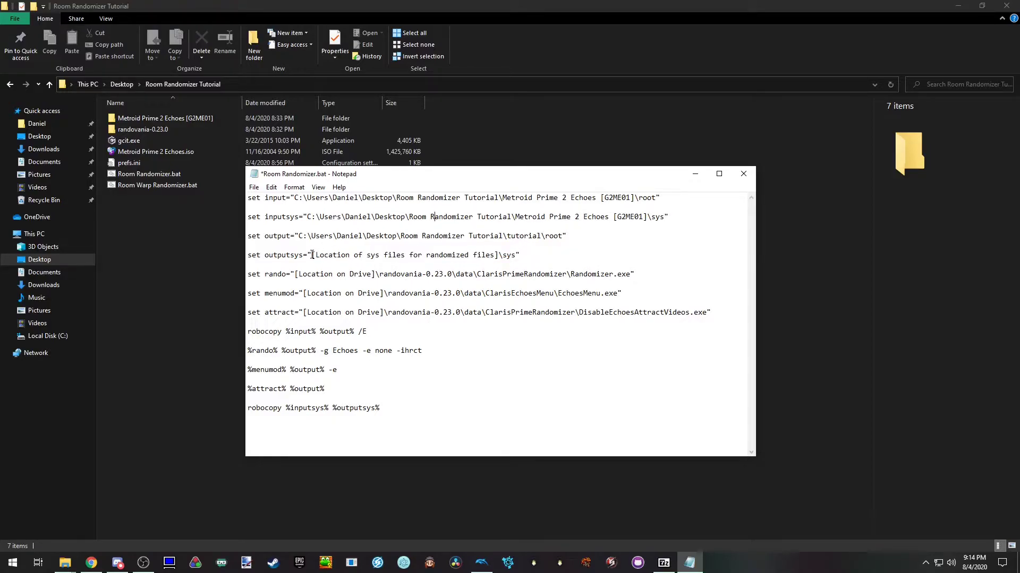
{"action": "left_click_drag", "start_coordinate": [307, 217], "coordinate": [647, 217]}
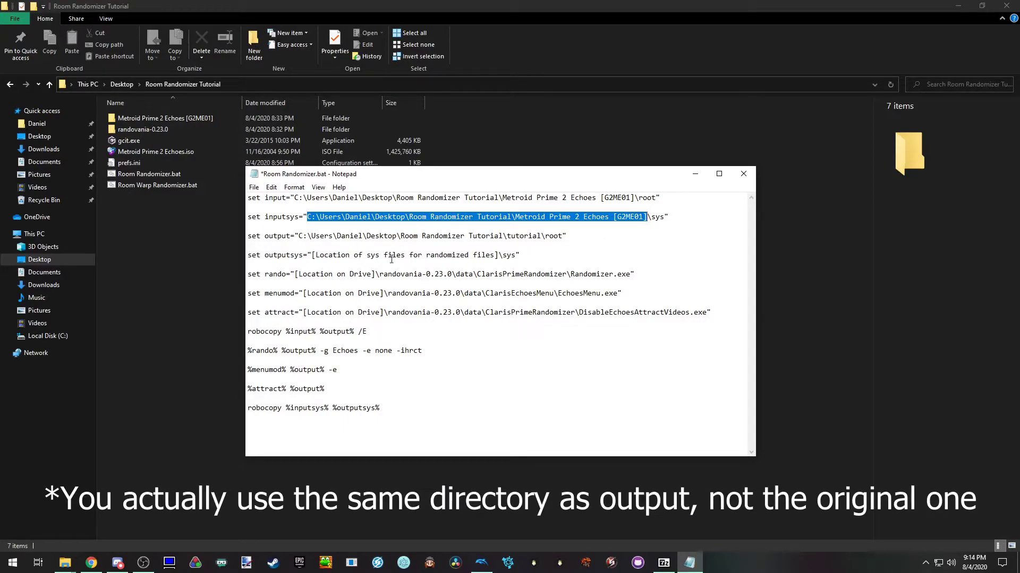
{"action": "key", "text": "ctrl+c"}
{"action": "left_click_drag", "start_coordinate": [311, 257], "coordinate": [499, 257]}
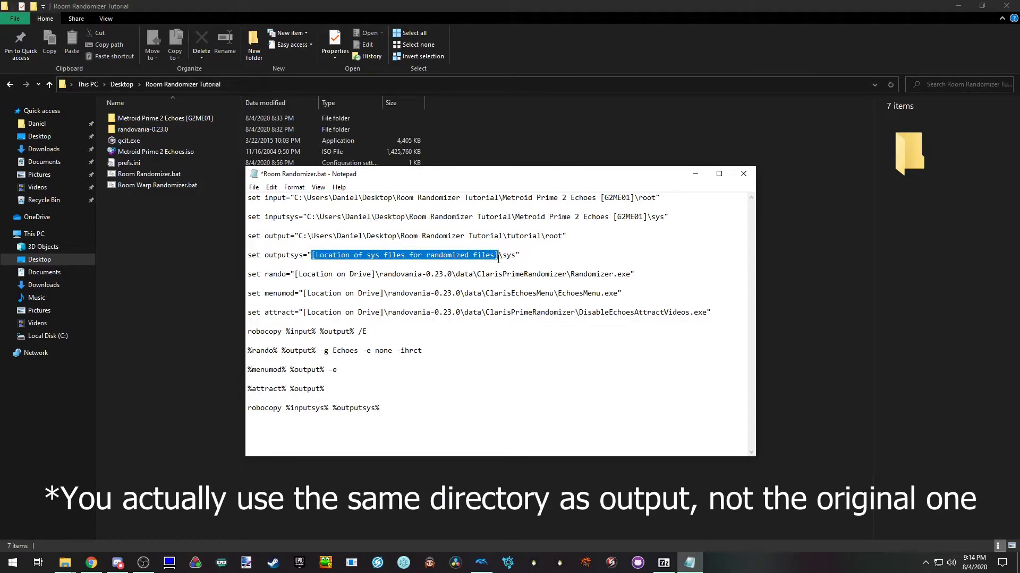
{"action": "key", "text": "ctrl+v"}
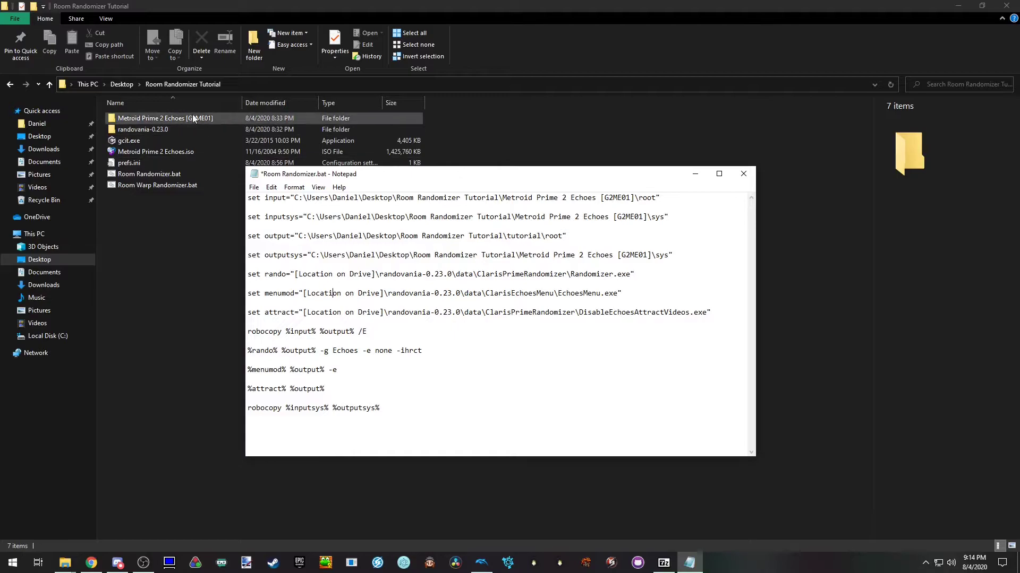
Step: Replace [Location on Drive] in the rando and menumod lines with the Room Randomizer Tutorial folder path from the output line
{"action": "left_click_drag", "start_coordinate": [299, 236], "coordinate": [502, 237]}
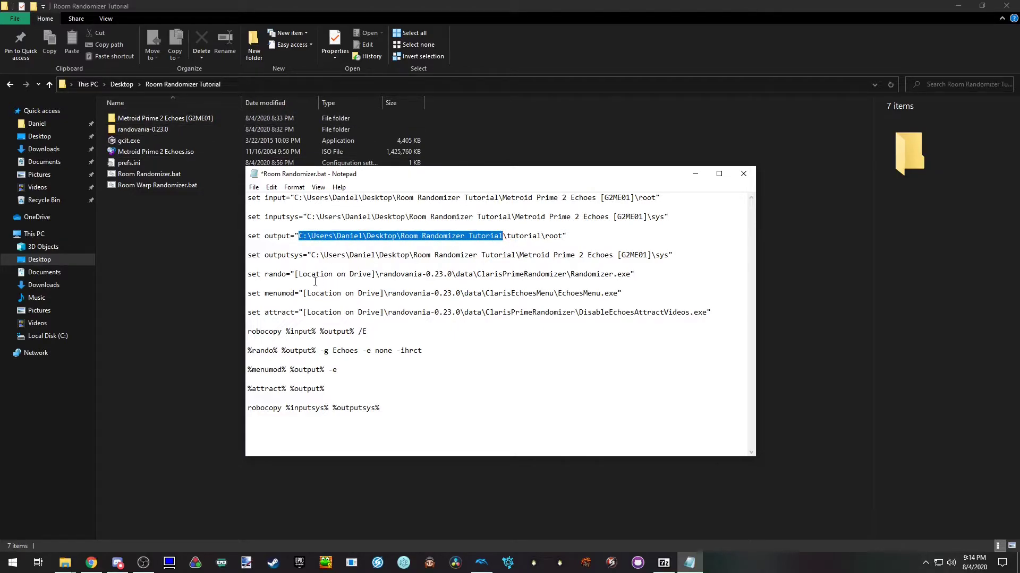
{"action": "left_click_drag", "start_coordinate": [295, 274], "coordinate": [375, 274]}
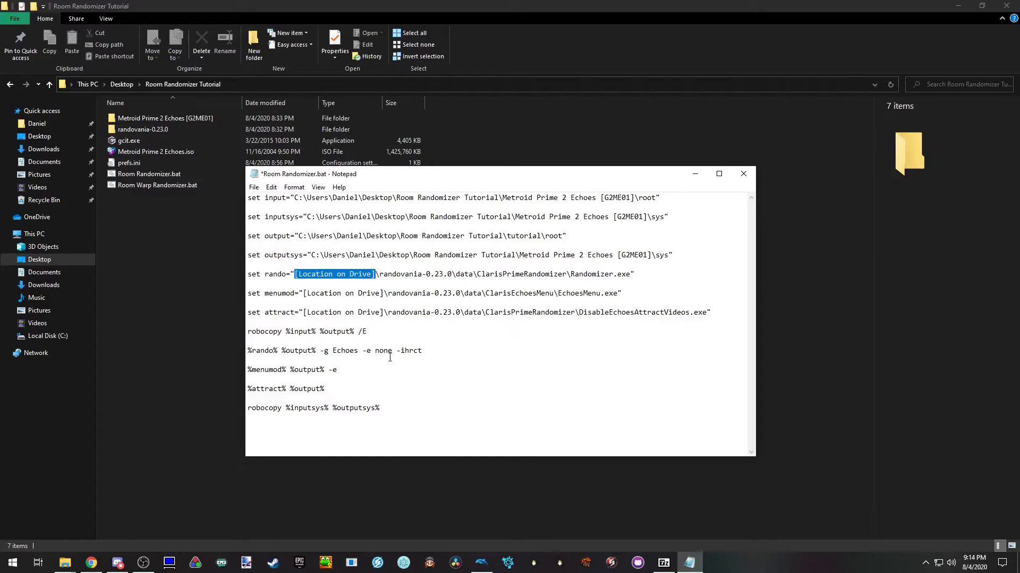
{"action": "key", "text": "ctrl+v"}
{"action": "left_click_drag", "start_coordinate": [305, 304], "coordinate": [383, 305]}
{"action": "key", "text": "ctrl+v"}
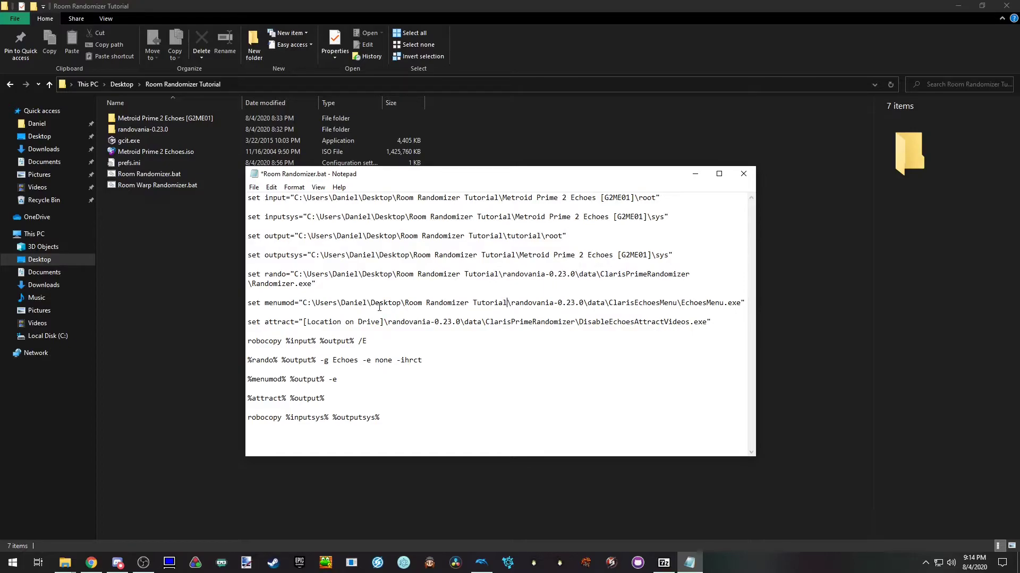
Step: Replace [Location on Drive] in the attract line with the same Room Randomizer Tutorial folder path
{"action": "key", "text": "shift+Home"}
{"action": "key", "text": "shift+End"}
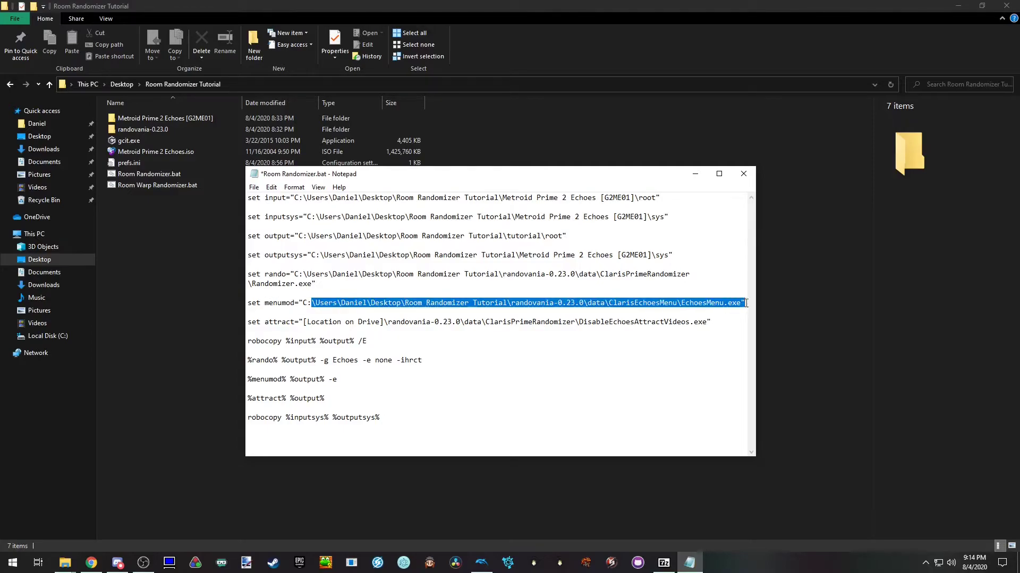
{"action": "left_click", "coordinate": [352, 323]}
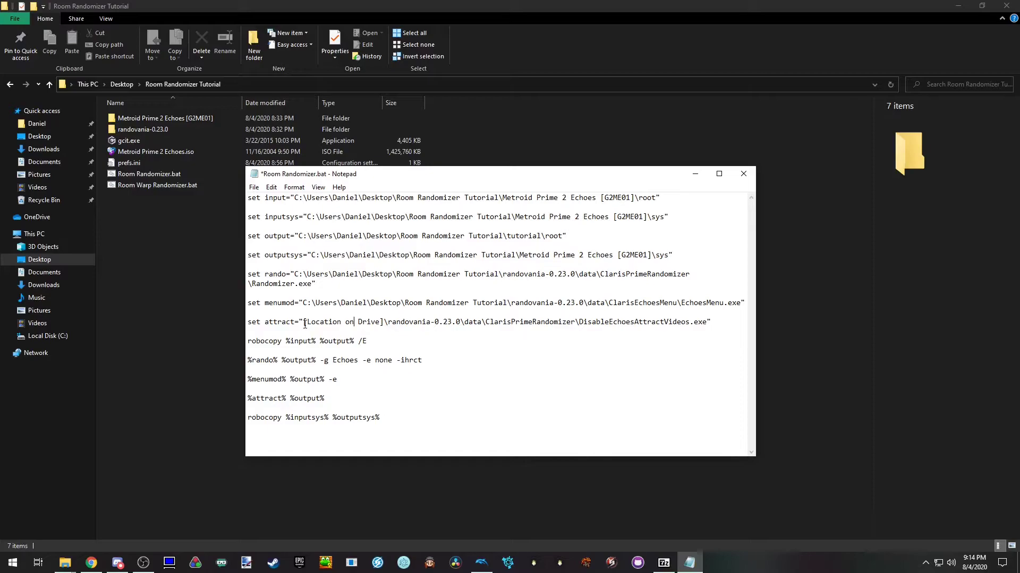
{"action": "left_click_drag", "start_coordinate": [302, 322], "coordinate": [385, 325]}
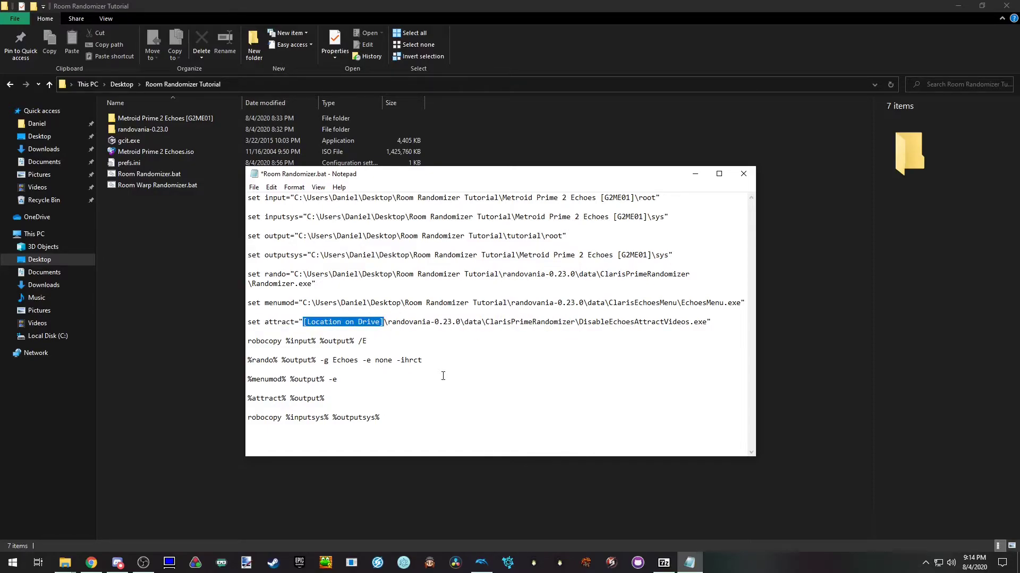
{"action": "key", "text": "ctrl+v"}
{"action": "left_click", "coordinate": [396, 328]}
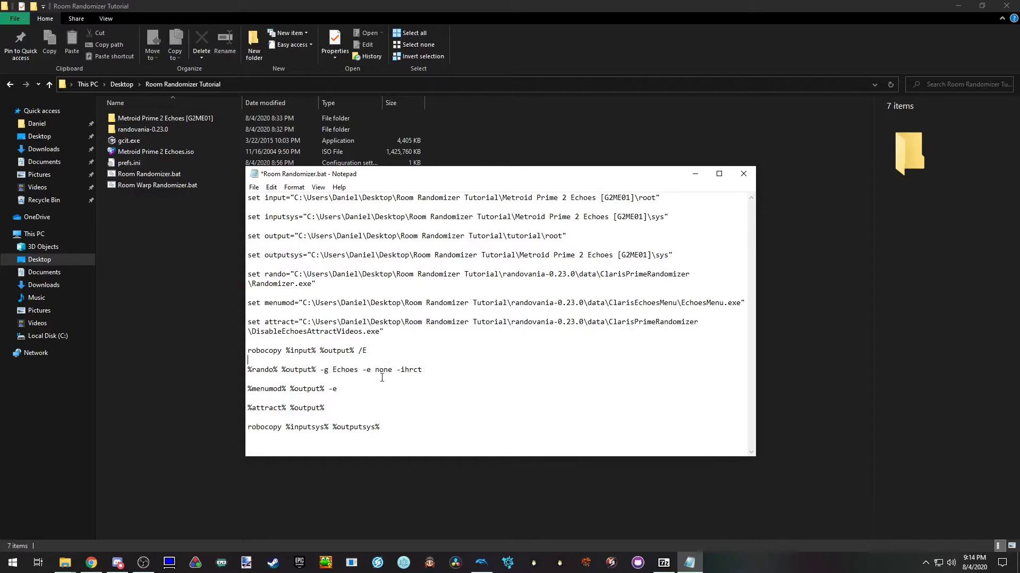
Step: Review the -g Echoes -e none -ihrct options on the %rando% line, save the batch file and return to the tutorial folder
{"action": "left_click_drag", "start_coordinate": [248, 370], "coordinate": [433, 369]}
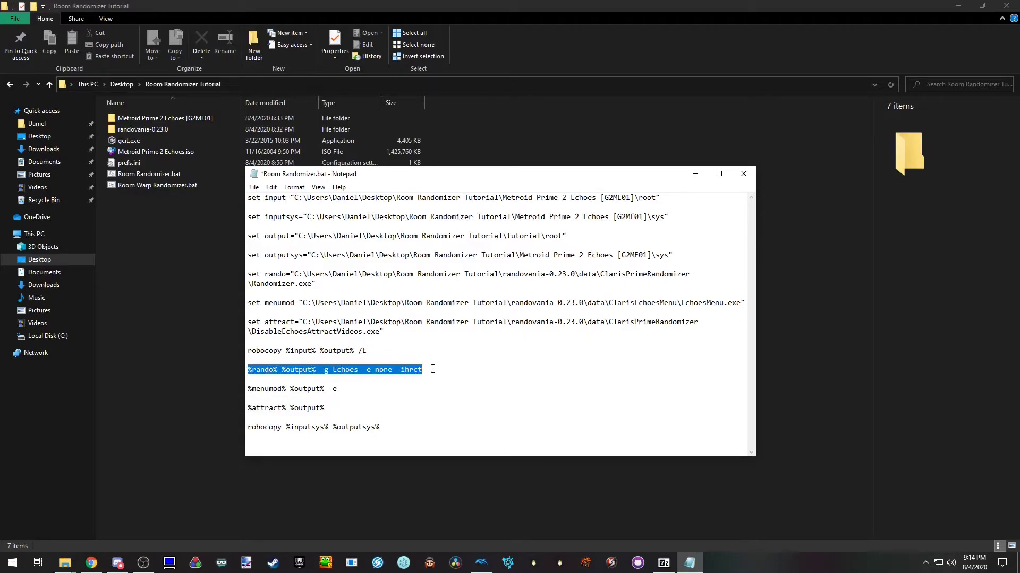
{"action": "left_click_drag", "start_coordinate": [319, 370], "coordinate": [440, 371]}
{"action": "left_click", "coordinate": [404, 369]}
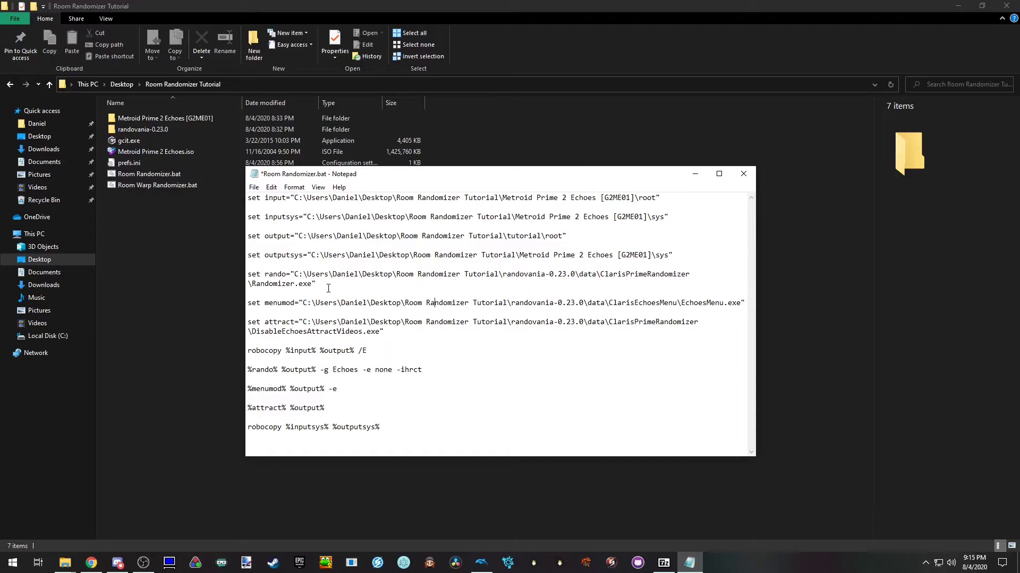
{"action": "key", "text": "ctrl+s"}
{"action": "left_click", "coordinate": [743, 174]}
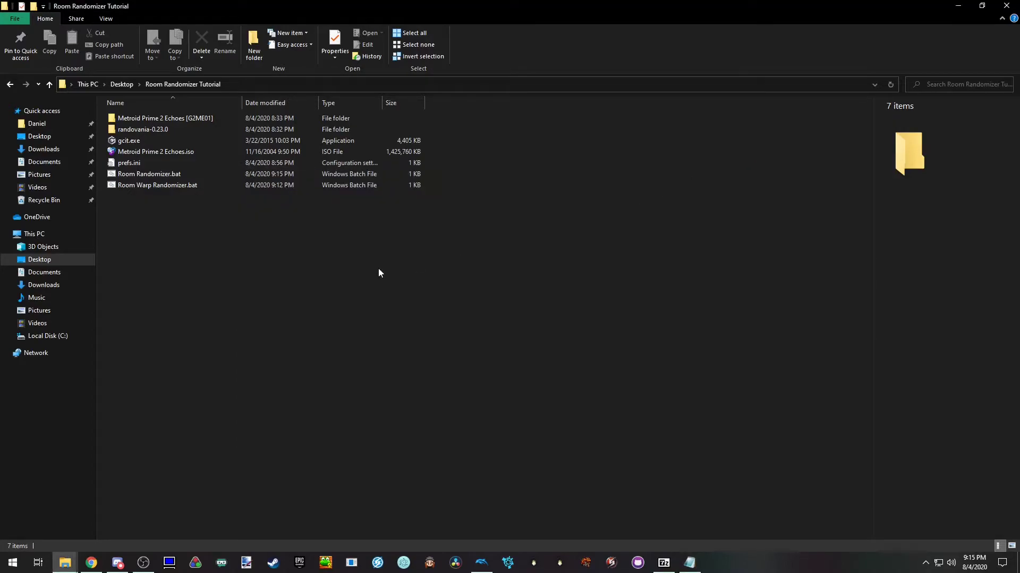
Step: Open Room Randomizer.bat for editing, re-enter the c in the -ihrct options on the %rando% line, and save the file
{"action": "left_click", "coordinate": [144, 170]}
{"action": "right_click", "coordinate": [148, 177]}
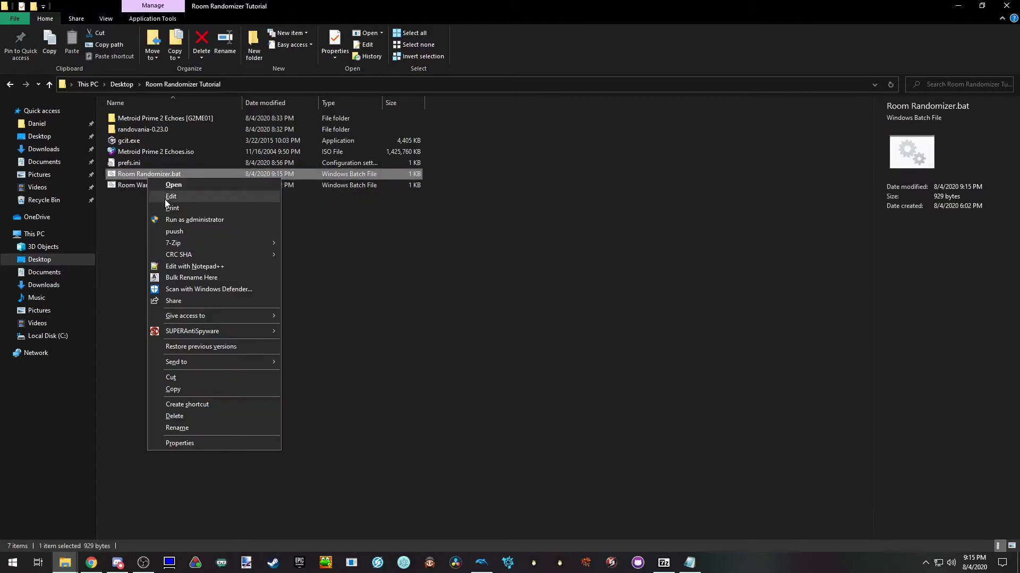
{"action": "left_click", "coordinate": [160, 198]}
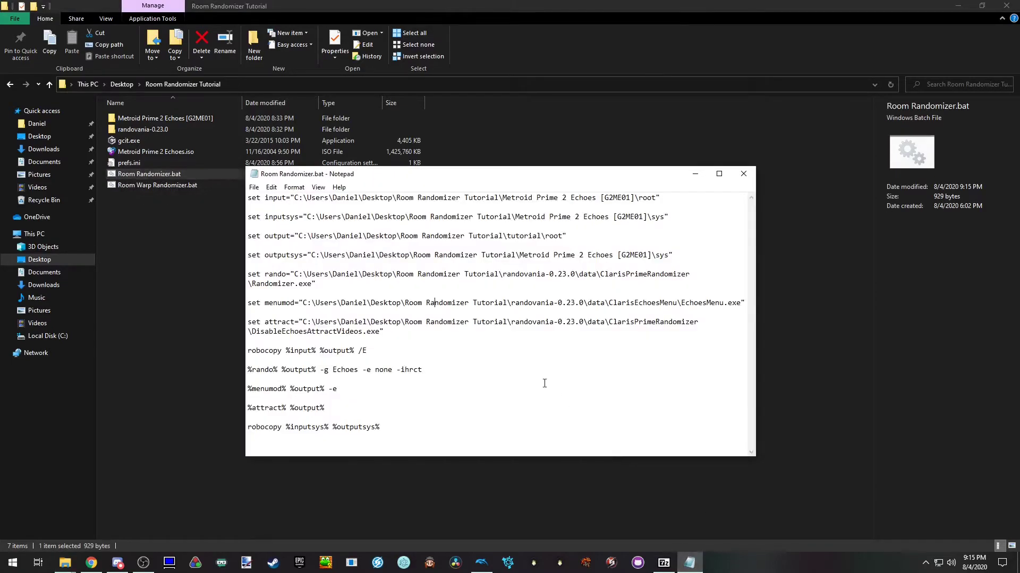
{"action": "left_click", "coordinate": [417, 372]}
{"action": "key", "text": "BackSpace"}
{"action": "type", "text": "c"}
{"action": "key", "text": "ctrl+s"}
{"action": "left_click", "coordinate": [694, 176]}
{"action": "left_click", "coordinate": [531, 223]}
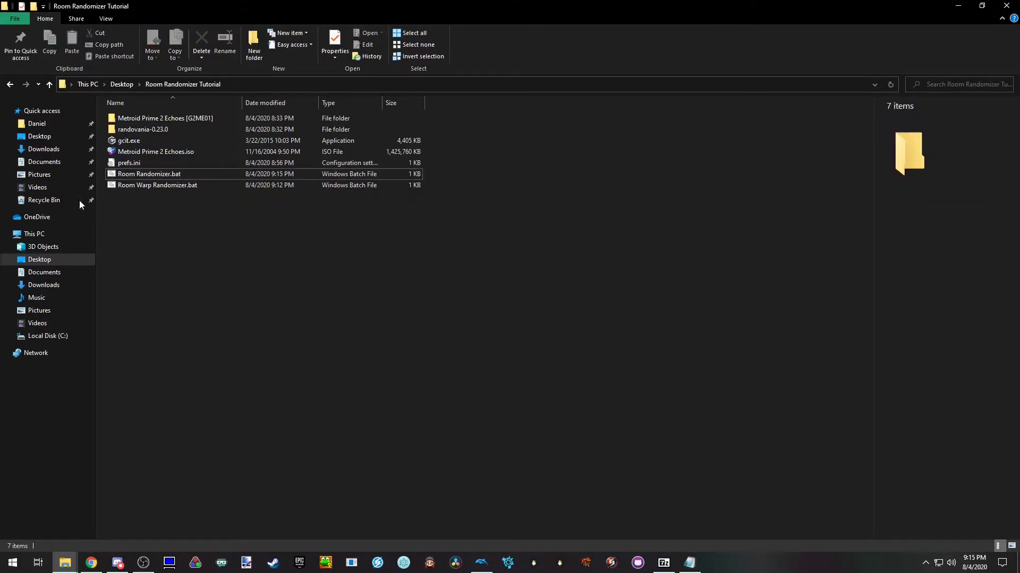
Step: Run Room Randomizer.bat and look into the Metroid Prime 2 Echoes [G2ME01] and tutorial folders while it copies
{"action": "double_click", "coordinate": [137, 175]}
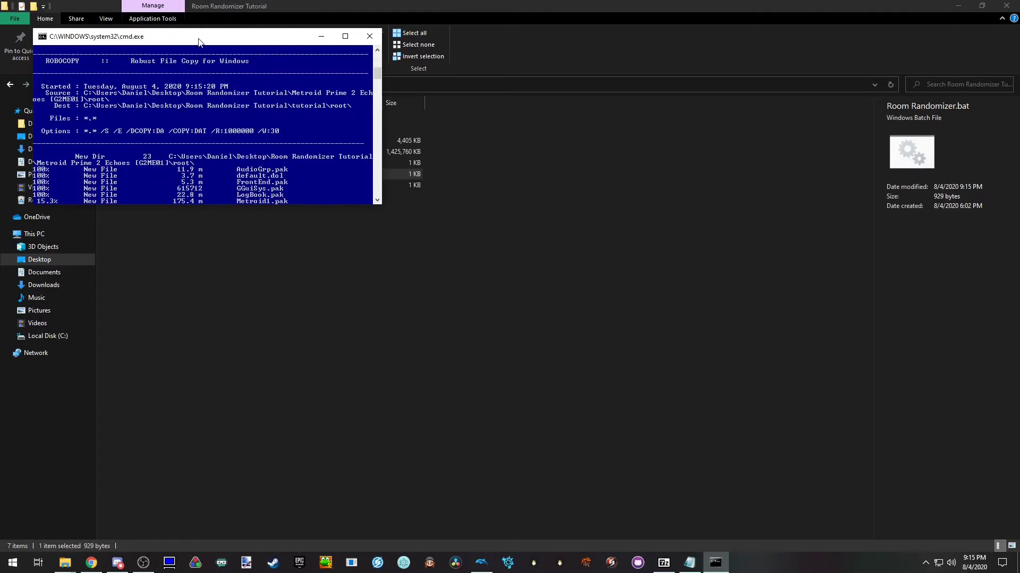
{"action": "left_click_drag", "start_coordinate": [199, 41], "coordinate": [535, 249]}
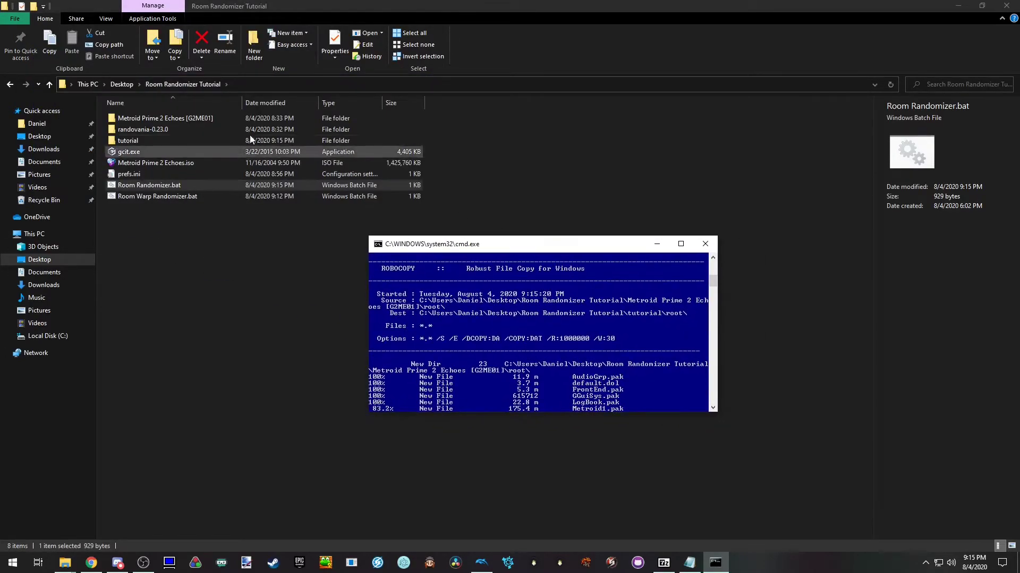
{"action": "double_click", "coordinate": [210, 118]}
{"action": "key", "text": "BackSpace"}
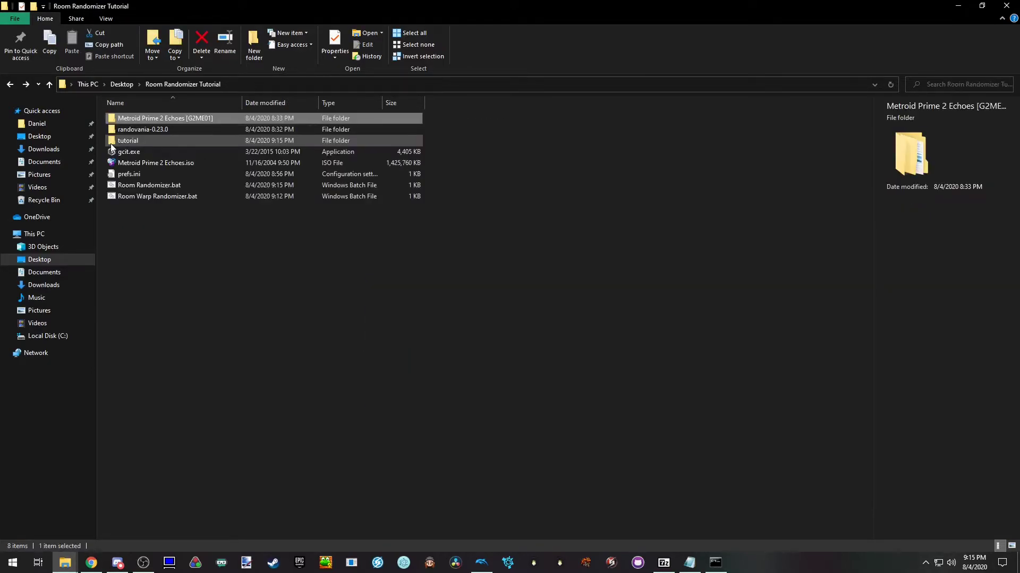
{"action": "double_click", "coordinate": [119, 144]}
{"action": "key", "text": "BackSpace"}
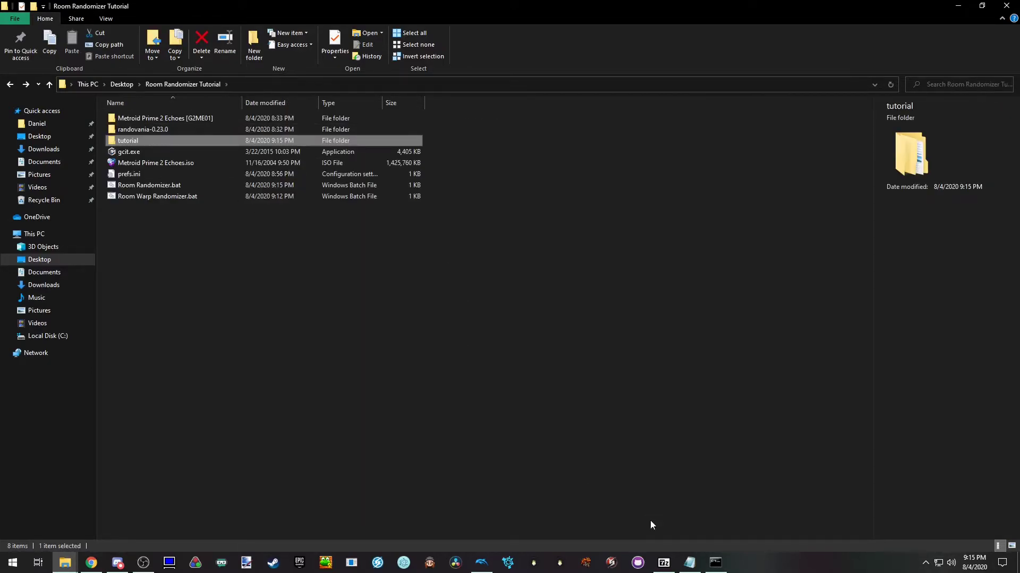
Step: Check the files copied into the tutorial folder's root subfolder against the batch file's console progress
{"action": "left_click", "coordinate": [716, 563]}
{"action": "left_click_drag", "start_coordinate": [521, 243], "coordinate": [647, 211]}
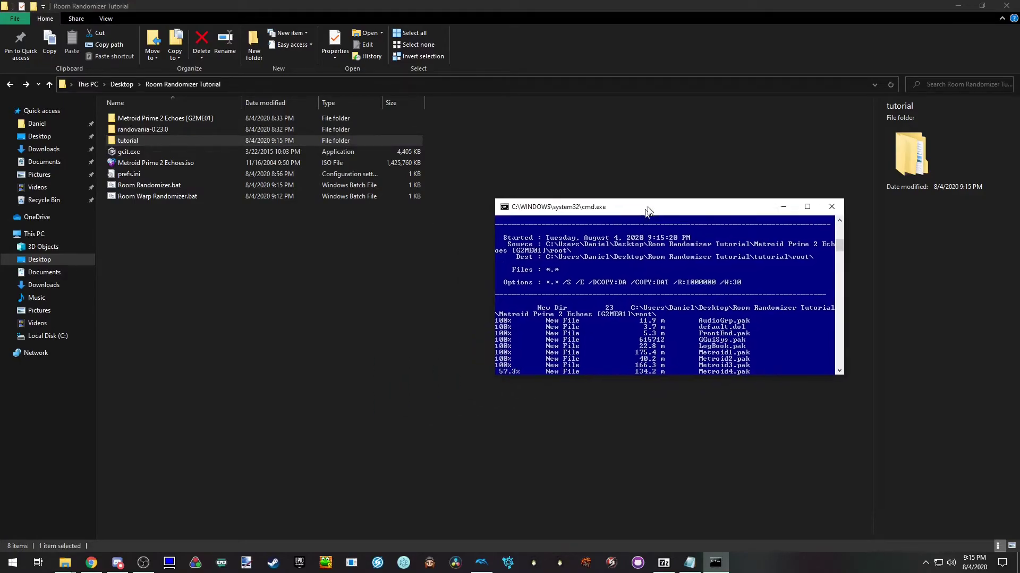
{"action": "double_click", "coordinate": [116, 138]}
{"action": "double_click", "coordinate": [116, 118]}
{"action": "left_click", "coordinate": [715, 562]}
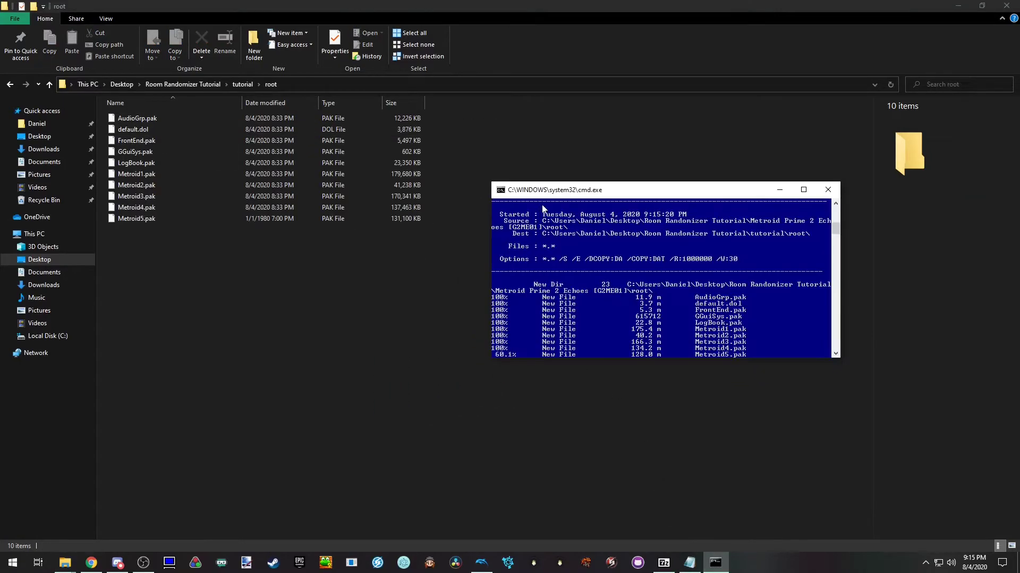
{"action": "left_click_drag", "start_coordinate": [553, 193], "coordinate": [534, 144]}
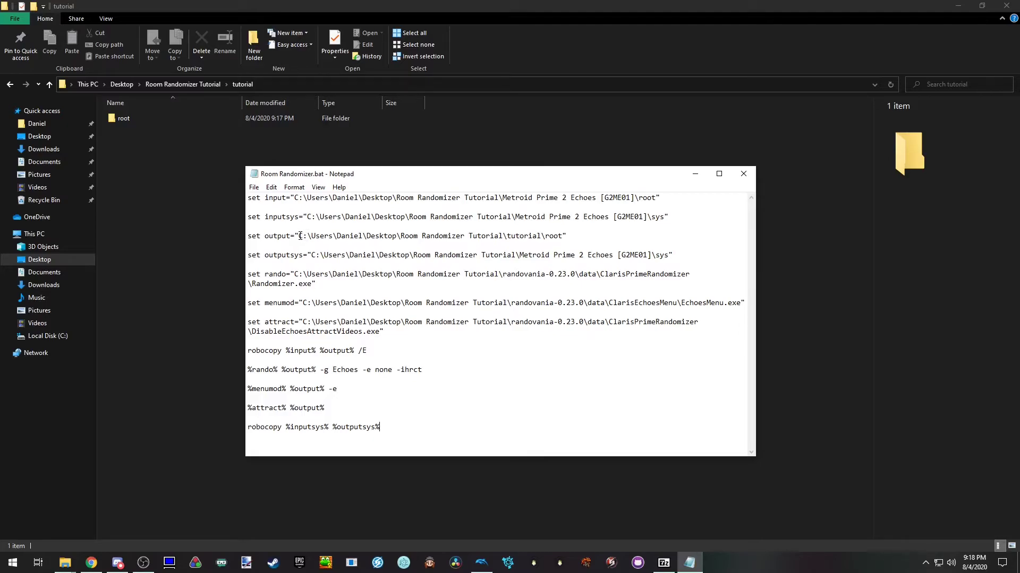
Step: Replace the Metroid Prime 2 Echoes [G2ME01] folder path in the outputsys line with the tutorial folder path copied from the output line, keeping sys
{"action": "left_click_drag", "start_coordinate": [300, 236], "coordinate": [546, 239]}
{"action": "key", "text": "ctrl+c"}
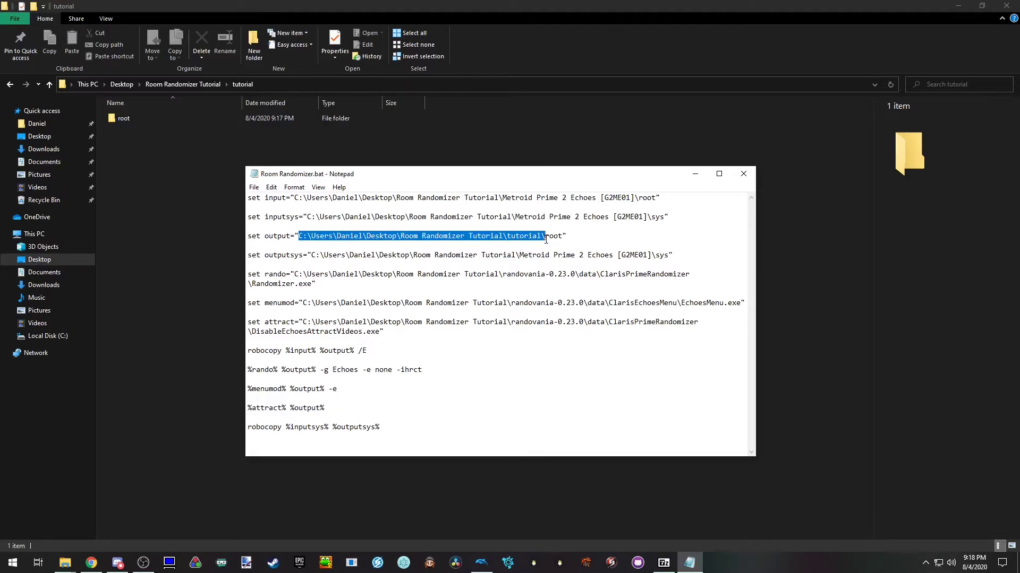
{"action": "left_click_drag", "start_coordinate": [312, 255], "coordinate": [656, 259]}
{"action": "key", "text": "ctrl+v"}
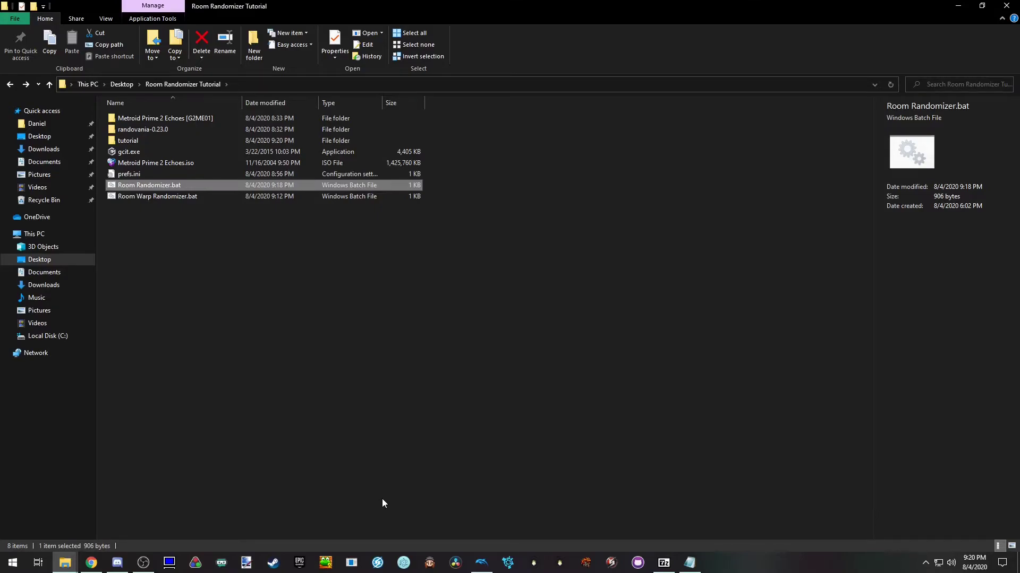
Step: Inspect the contents of the sys subfolder in the tutorial output folder and return to the Room Randomizer Tutorial folder
{"action": "double_click", "coordinate": [125, 141]}
{"action": "double_click", "coordinate": [135, 130]}
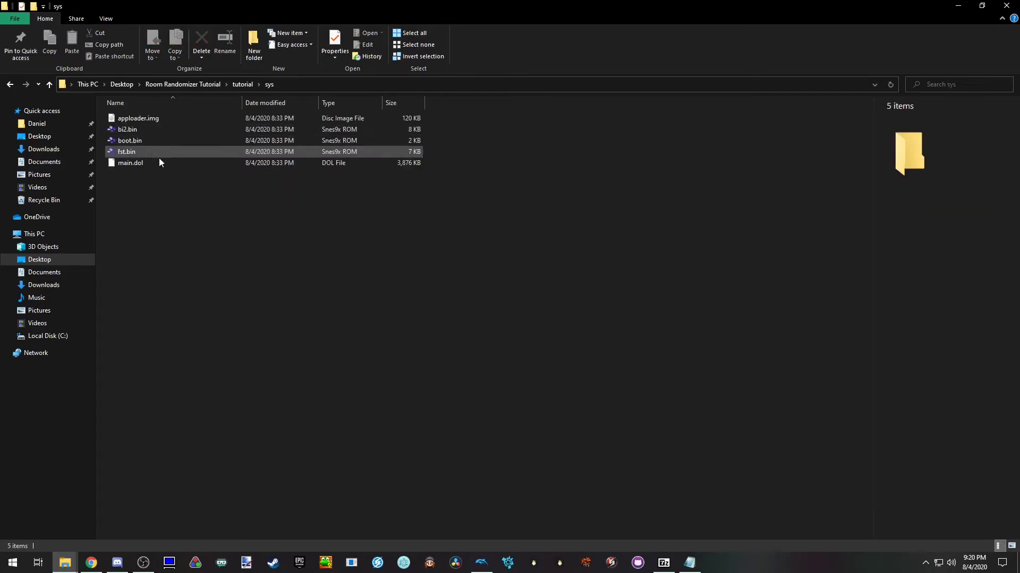
{"action": "key", "text": "alt+Up"}
{"action": "key", "text": "alt+Up"}
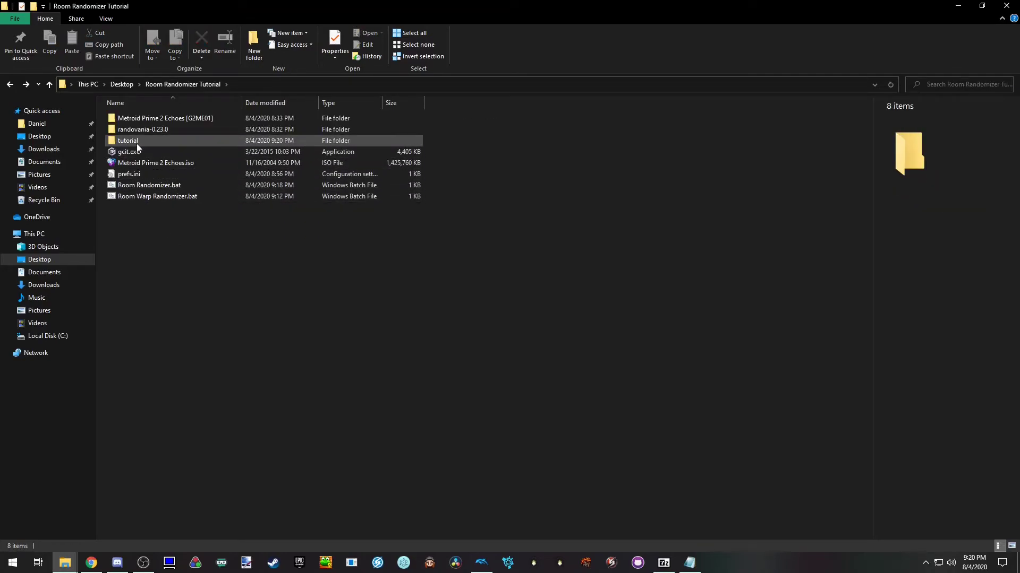
Step: Load the tutorial folder into Gamecube ISO Tool with gcit.exe and start saving it as a trimmed ISO
{"action": "left_click_drag", "start_coordinate": [136, 141], "coordinate": [127, 155]}
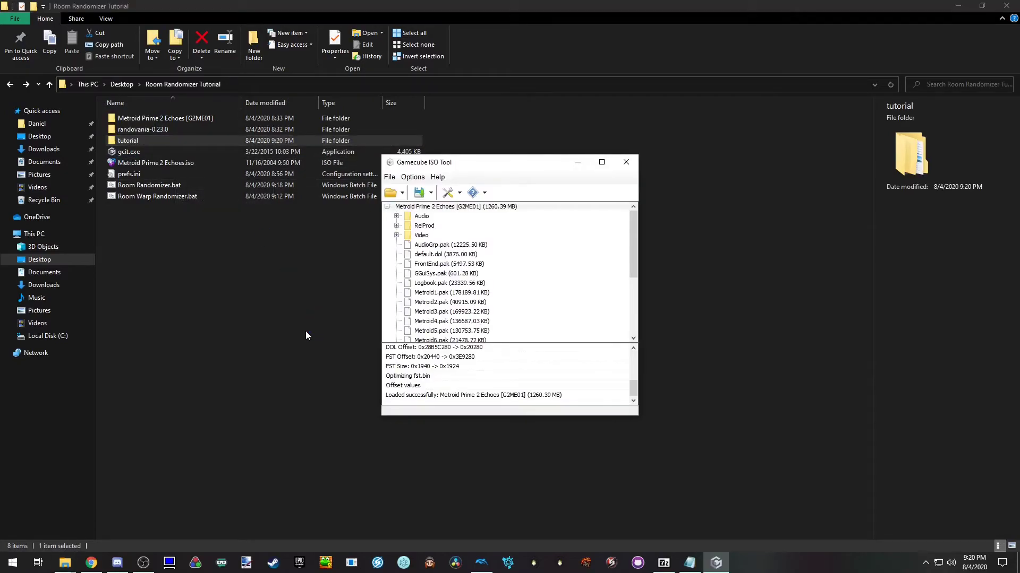
{"action": "left_click", "coordinate": [431, 193]}
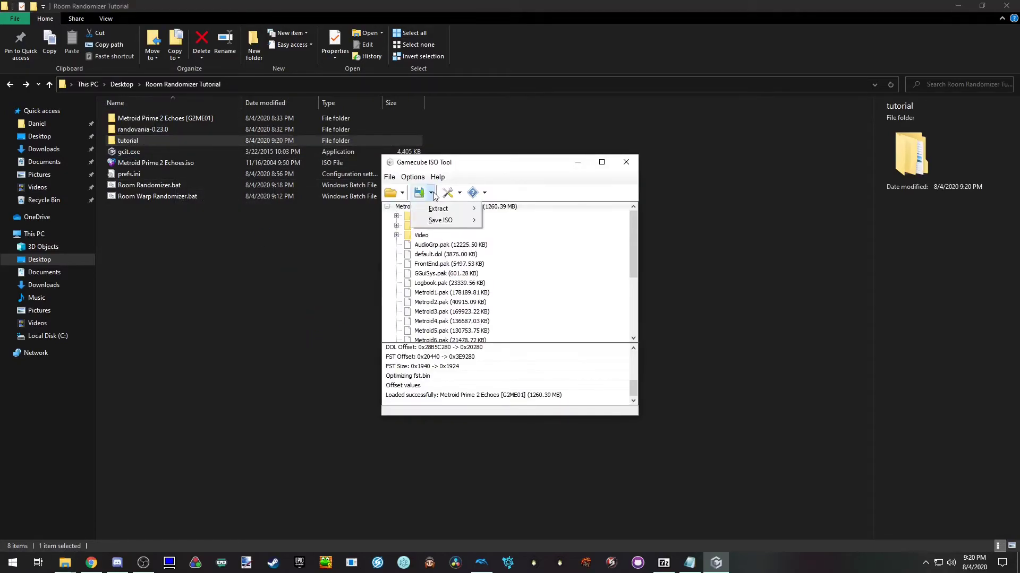
{"action": "mouse_move", "coordinate": [450, 220]}
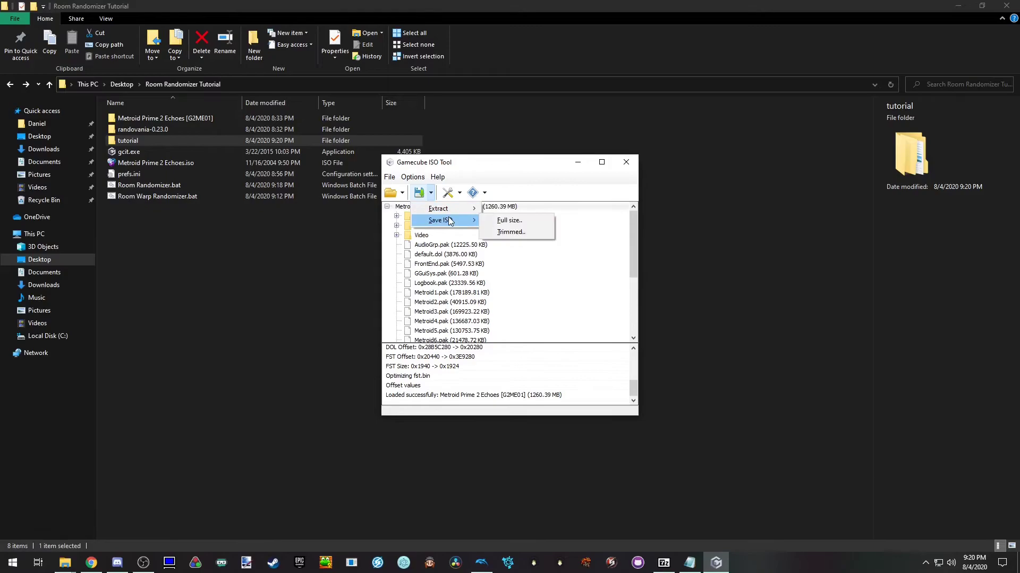
{"action": "left_click", "coordinate": [535, 231]}
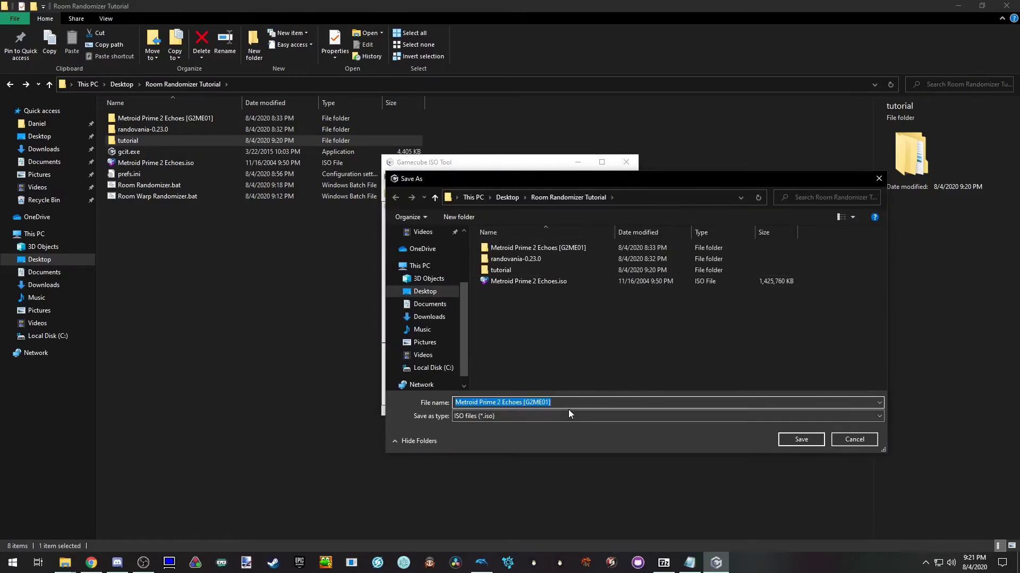
Step: Try to save the trimmed ISO under the name tutorial, and return to the Room Randomizer Tutorial folder
{"action": "type", "text": "tutorial"}
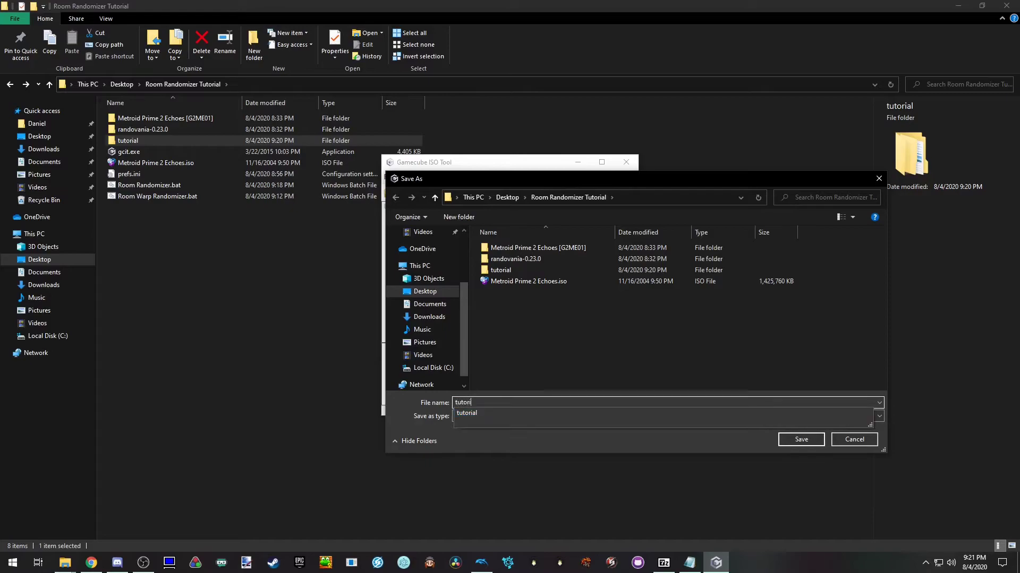
{"action": "left_click", "coordinate": [798, 440]}
{"action": "key", "text": "alt+Up"}
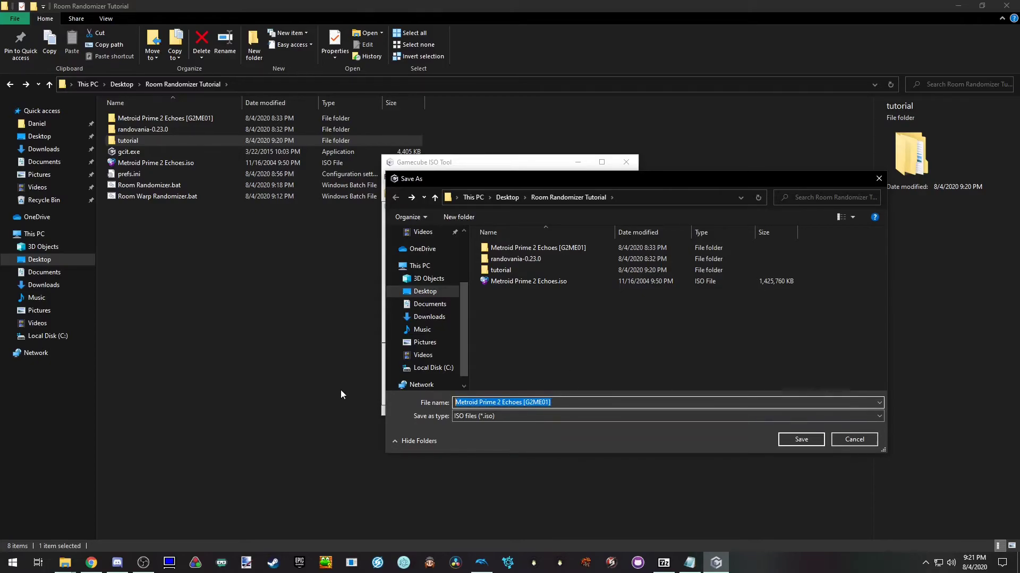
Step: Enter tutorial.iso as the trimmed ISO's file name, save it in the Room Randomizer Tutorial folder and close Gamecube ISO Tool
{"action": "type", "text": "tutorial."}
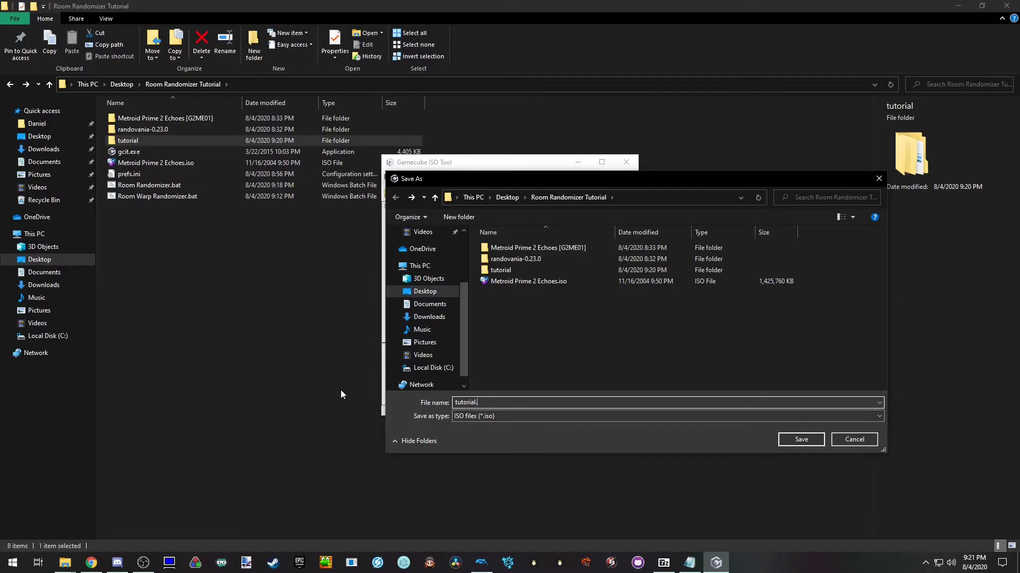
{"action": "type", "text": "iso"}
{"action": "key", "text": "Return"}
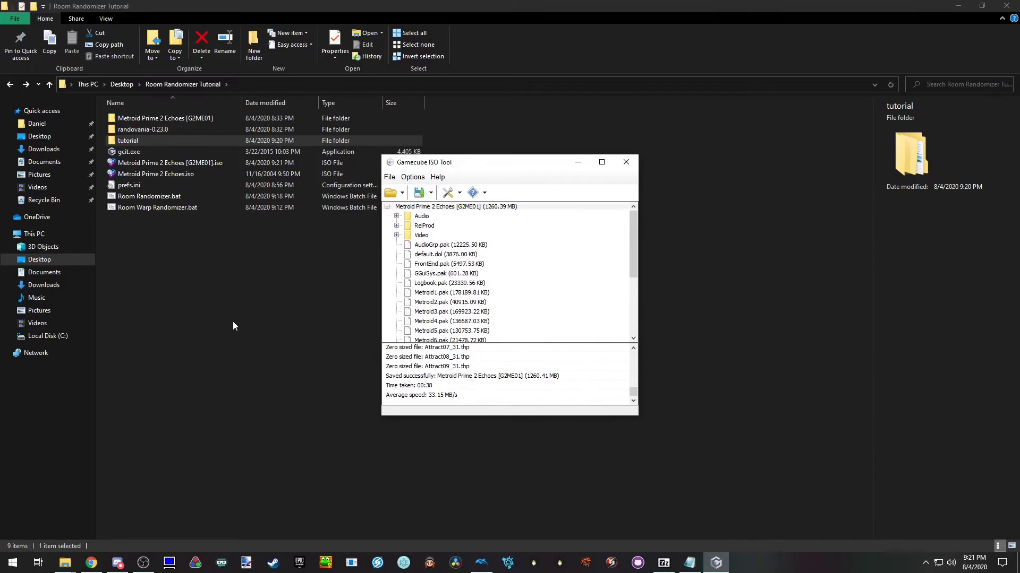
{"action": "left_click", "coordinate": [626, 162]}
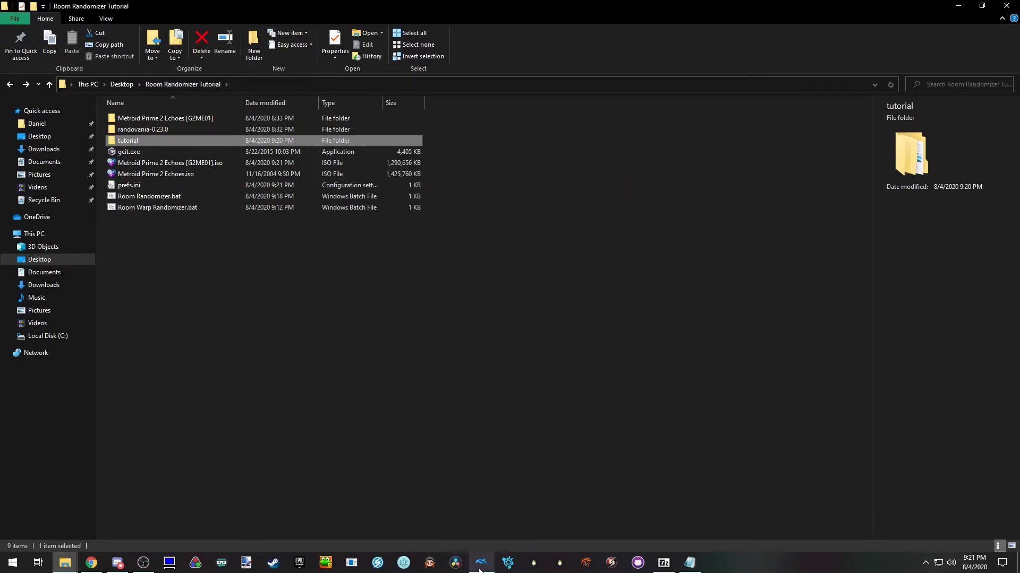
Step: Switch to Dolphin and launch the Metroid Prime 2 Echoes [G2ME01].iso game
{"action": "mouse_move", "coordinate": [481, 562]}
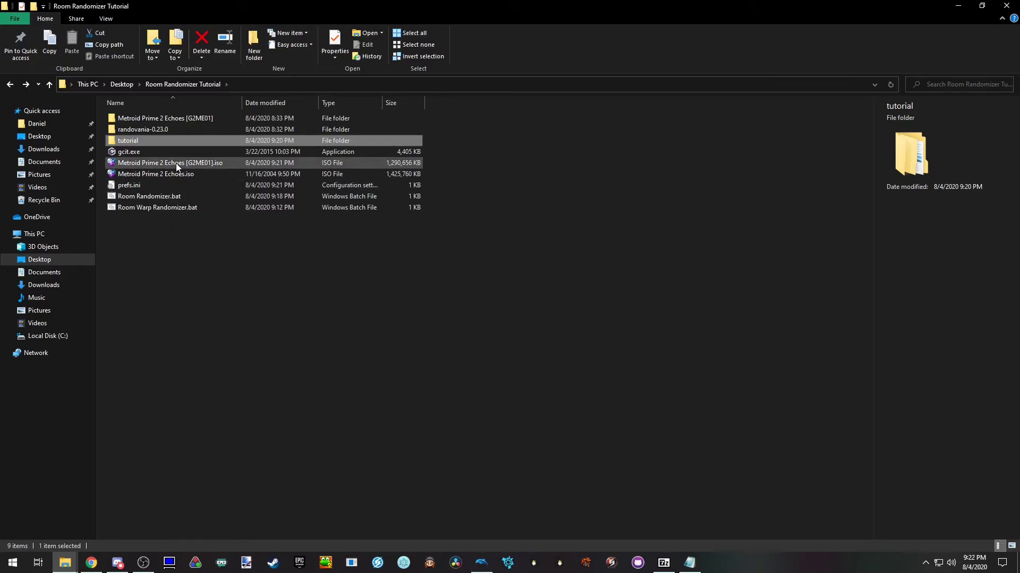
{"action": "left_click", "coordinate": [195, 247]}
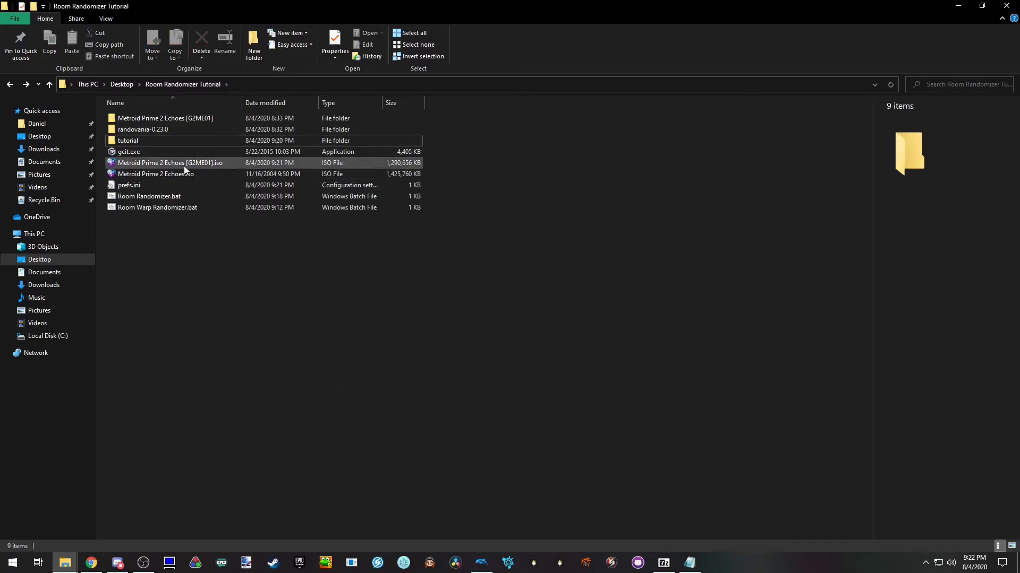
{"action": "left_click", "coordinate": [482, 561]}
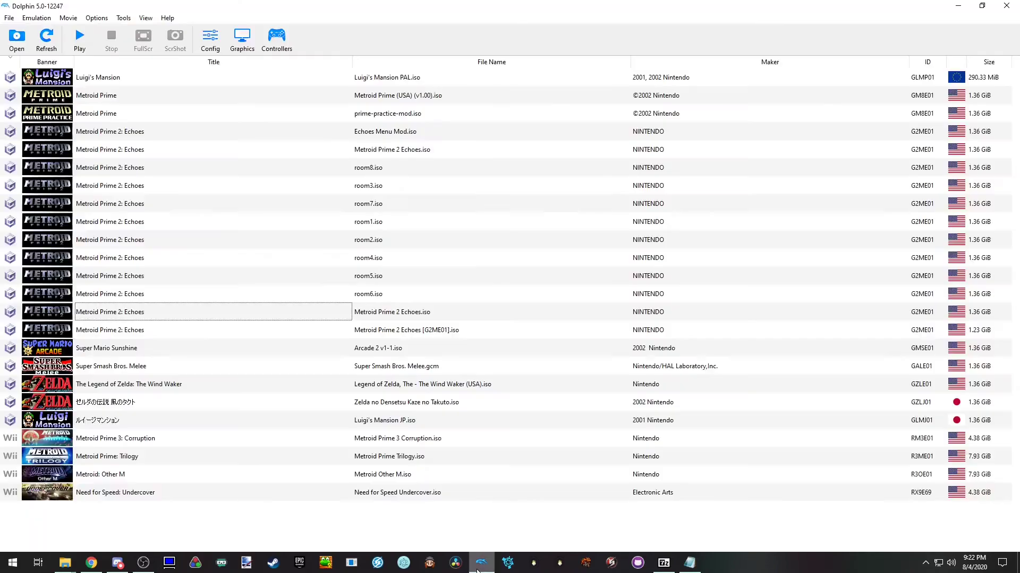
{"action": "double_click", "coordinate": [454, 330]}
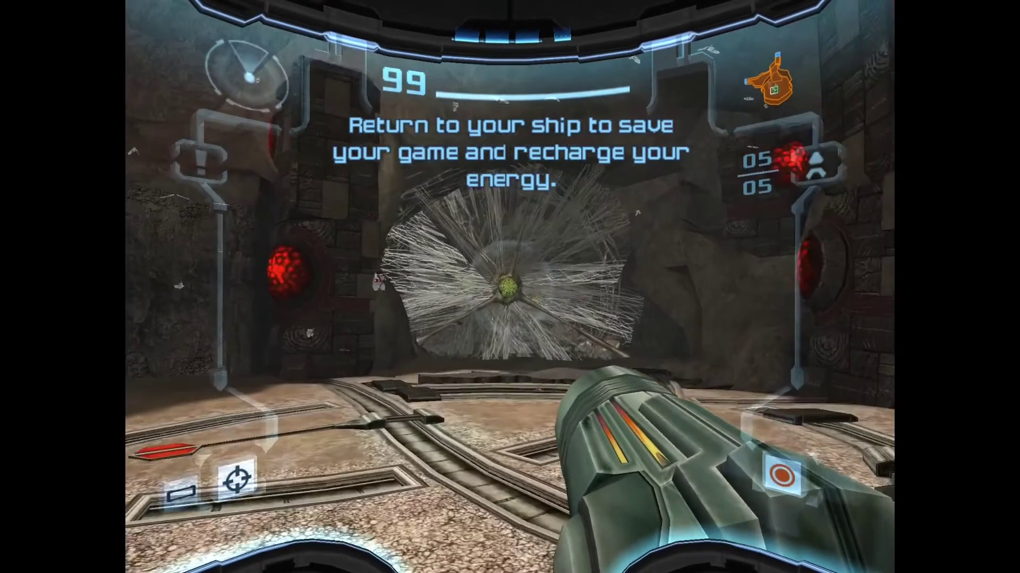
{"action": "key", "text": "x"}
{"action": "key", "text": "Up"}
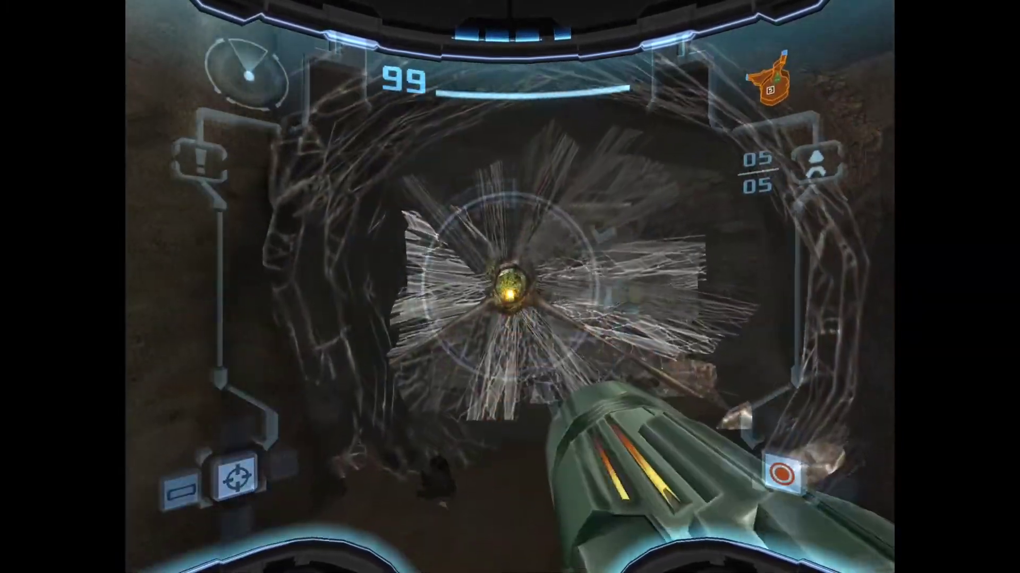
{"action": "key", "text": "Up"}
{"action": "key", "text": "x"}
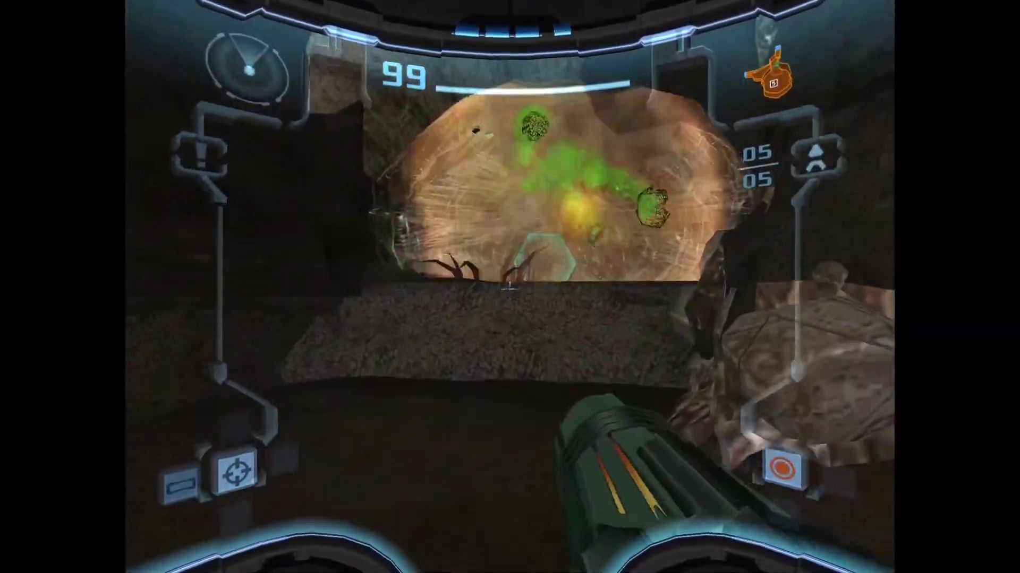
{"action": "key", "text": "Up"}
{"action": "key", "text": "Up"}
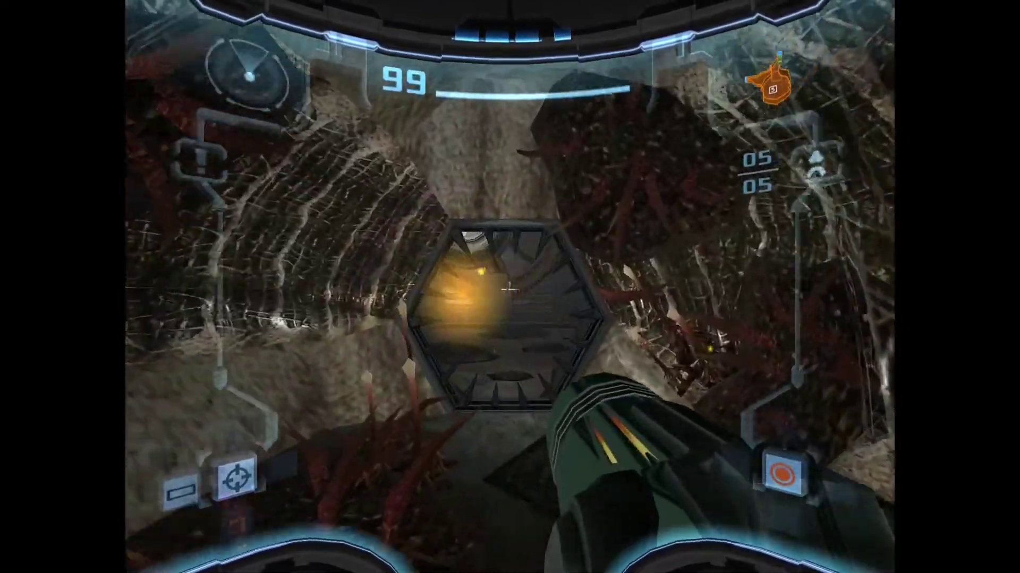